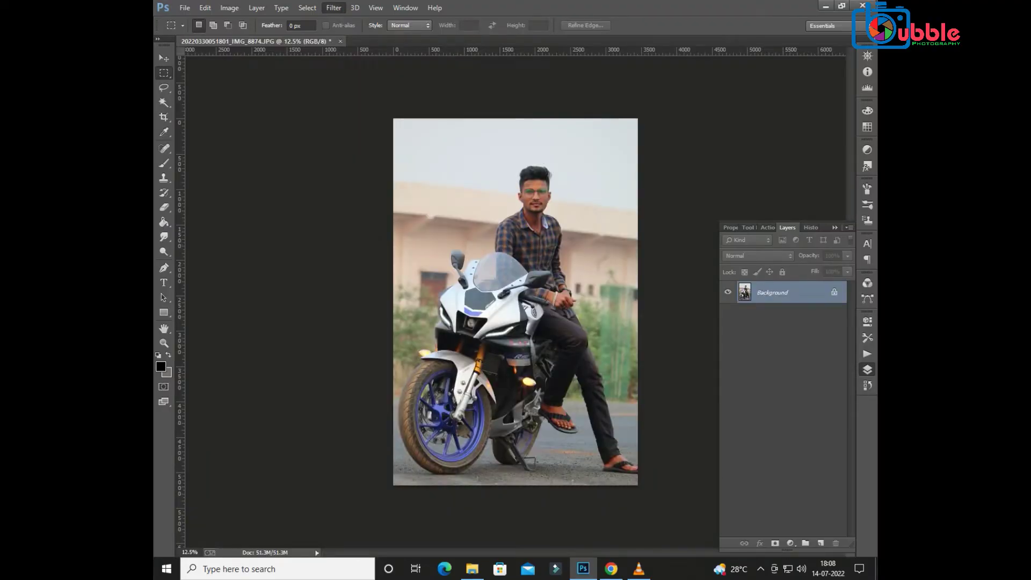
In Camera Raw, set Exposure +0.80, Whites -23, Highlights -37 and Clarity +33
{"action": "key", "text": "ctrl+shift+a"}
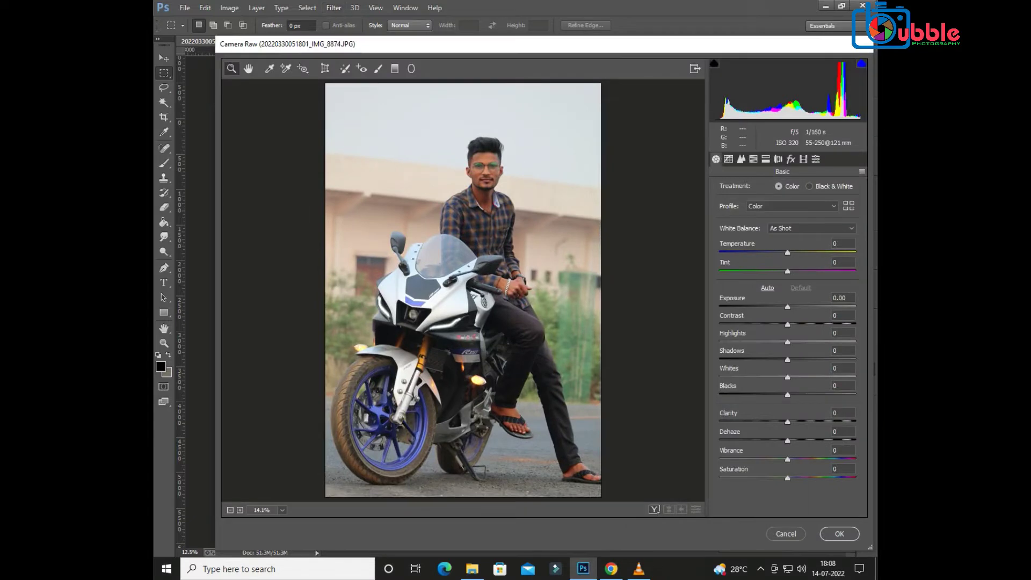
{"action": "type", "text": "0.8"}
{"action": "key", "text": "Return"}
{"action": "key", "text": "Tab"}
{"action": "key", "text": "Tab"}
{"action": "key", "text": "Tab"}
{"action": "type", "text": "-23"}
{"action": "key", "text": "Return"}
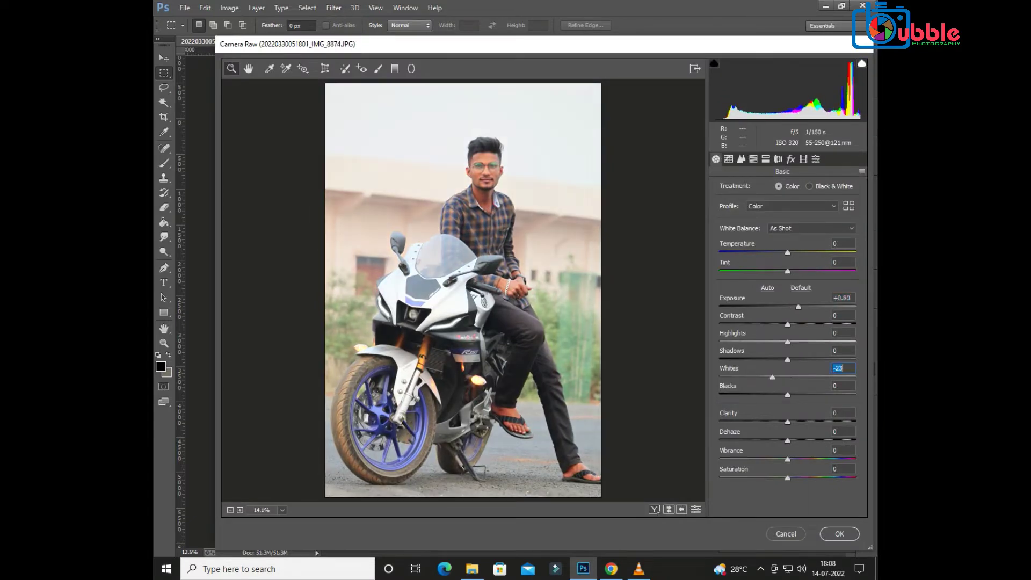
{"action": "key", "text": "shift+Tab"}
{"action": "key", "text": "shift+Tab"}
{"action": "type", "text": "-37"}
{"action": "key", "text": "Return"}
{"action": "key", "text": "Tab"}
{"action": "key", "text": "Tab"}
{"action": "key", "text": "Tab"}
{"action": "type", "text": "33"}
{"action": "key", "text": "Return"}
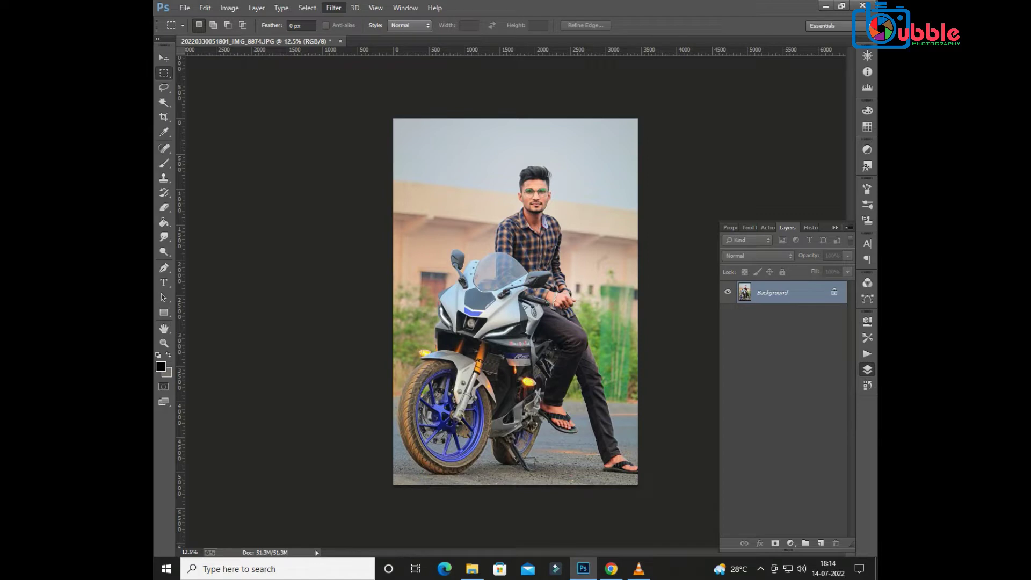
Apply a second Camera Raw pass of Exposure +0.15 and Clarity +12, then duplicate the layer
{"action": "key", "text": "ctrl+shift+a"}
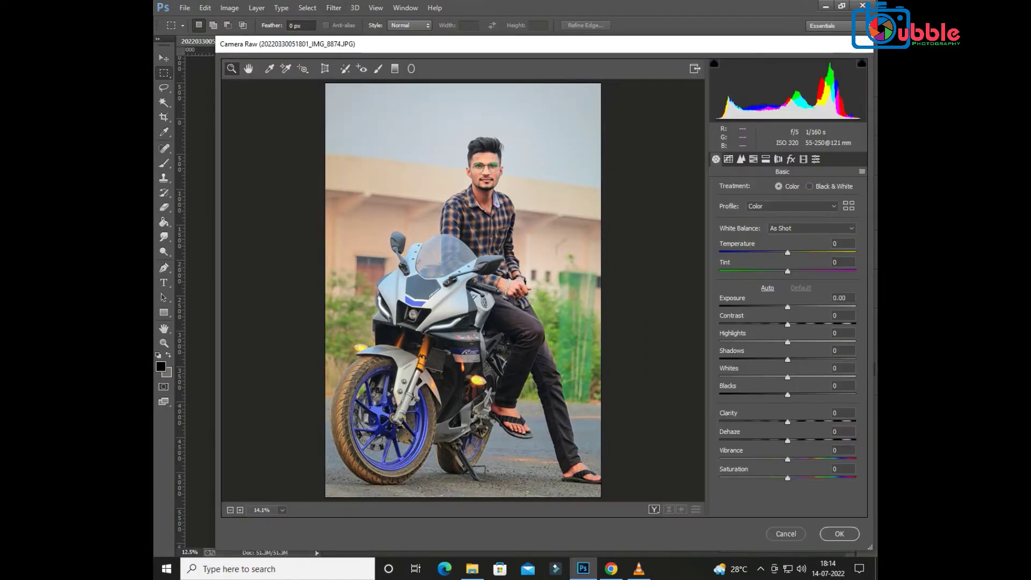
{"action": "key", "text": "Up"}
{"action": "key", "text": "Up"}
{"action": "key", "text": "Up"}
{"action": "key", "text": "Up"}
{"action": "key", "text": "Up"}
{"action": "key", "text": "Up"}
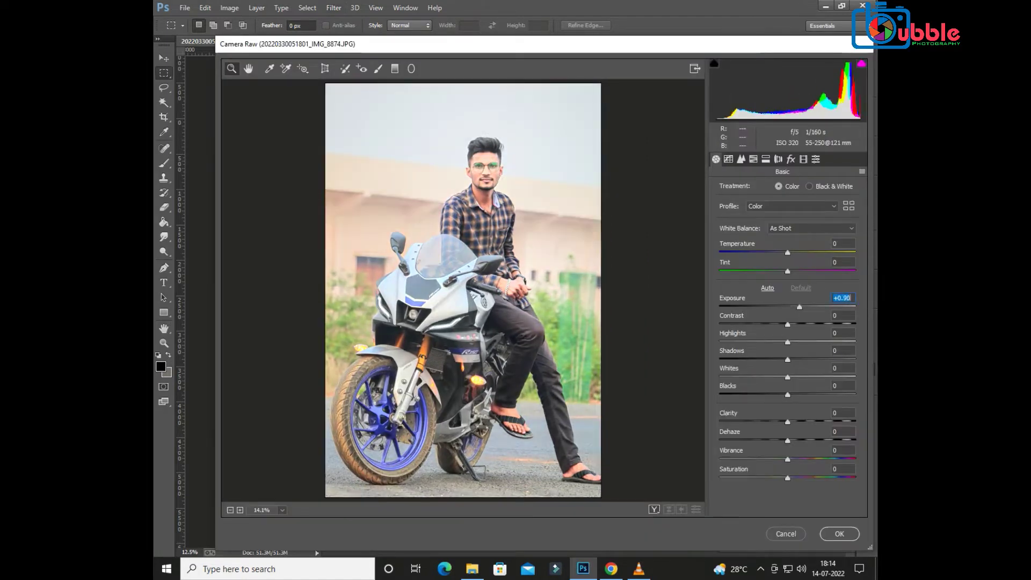
{"action": "key", "text": "Down"}
{"action": "key", "text": "Down"}
{"action": "key", "text": "Down"}
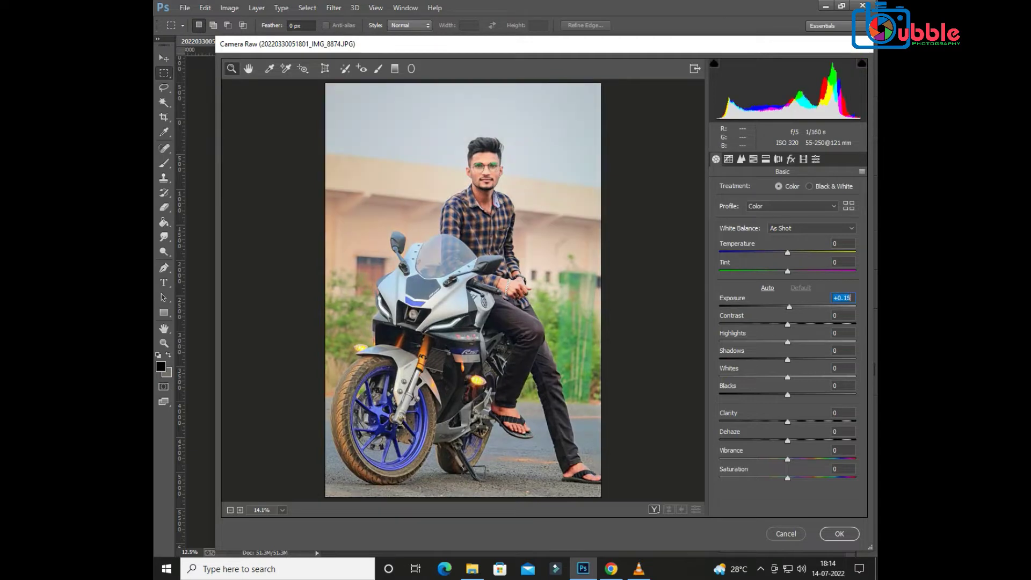
{"action": "key", "text": "Tab"}
{"action": "key", "text": "Tab"}
{"action": "key", "text": "Tab"}
{"action": "type", "text": "12"}
{"action": "key", "text": "Return"}
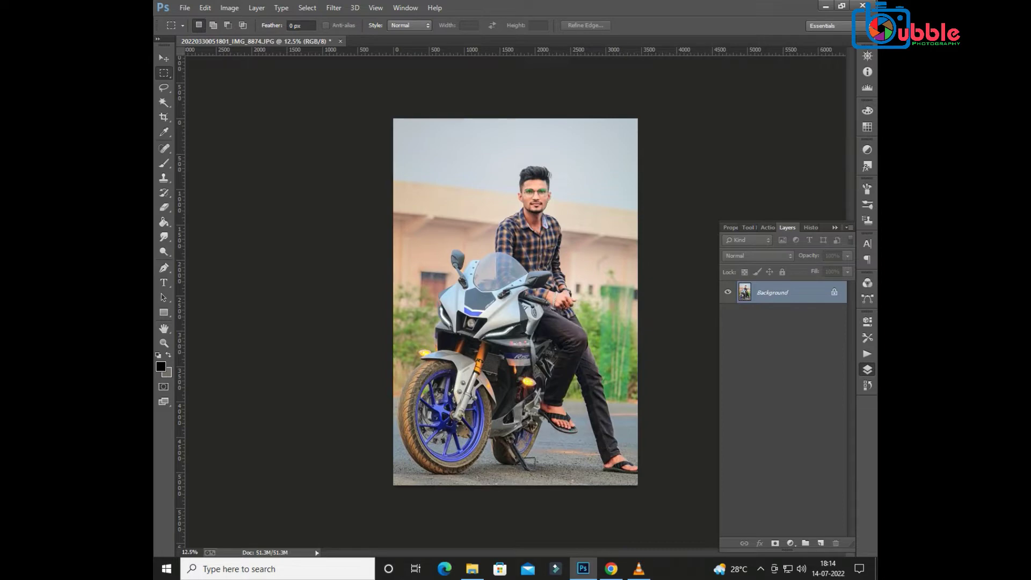
{"action": "key", "text": "ctrl+j"}
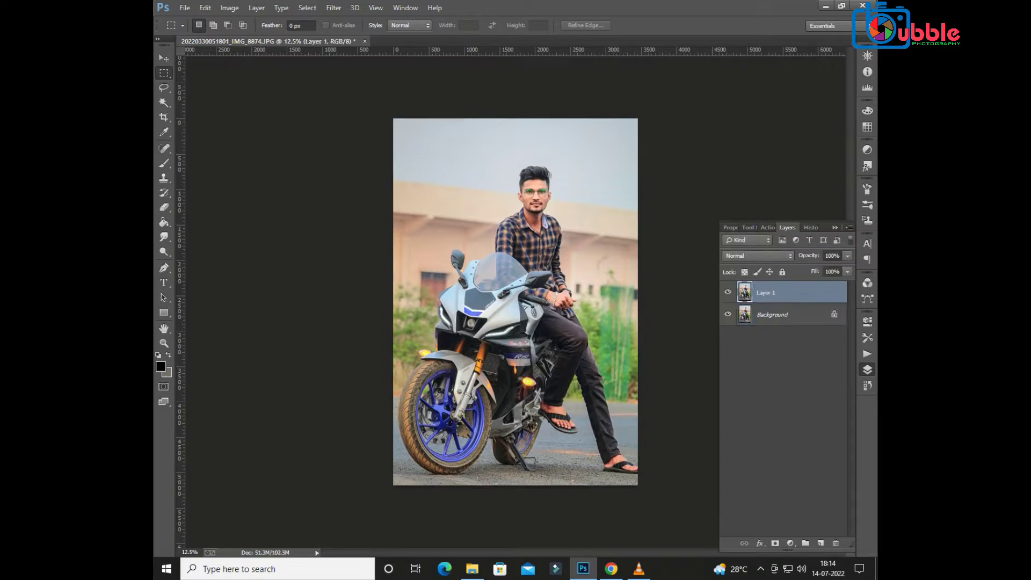
Hide the Background layer and zoom to 200% on the front tyre with the Pen tool
{"action": "left_click", "coordinate": [728, 314]}
{"action": "scroll", "coordinate": [365, 451], "scroll_direction": "up", "scroll_amount": 2}
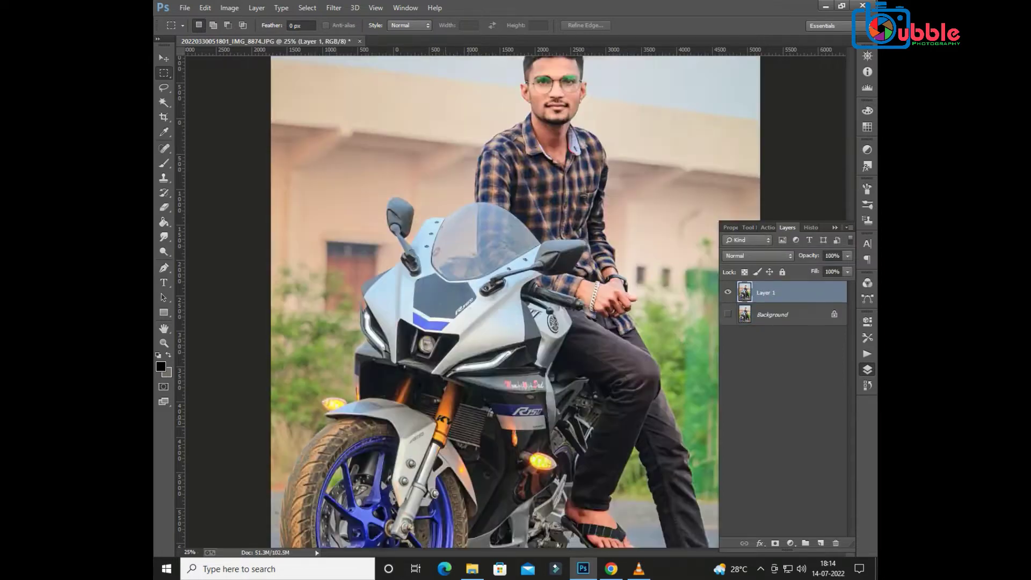
{"action": "scroll", "coordinate": [365, 451], "scroll_direction": "up", "scroll_amount": 1}
{"action": "scroll", "coordinate": [365, 451], "scroll_direction": "up", "scroll_amount": 1}
{"action": "key", "text": "p"}
{"action": "key", "text": "ctrl+plus"}
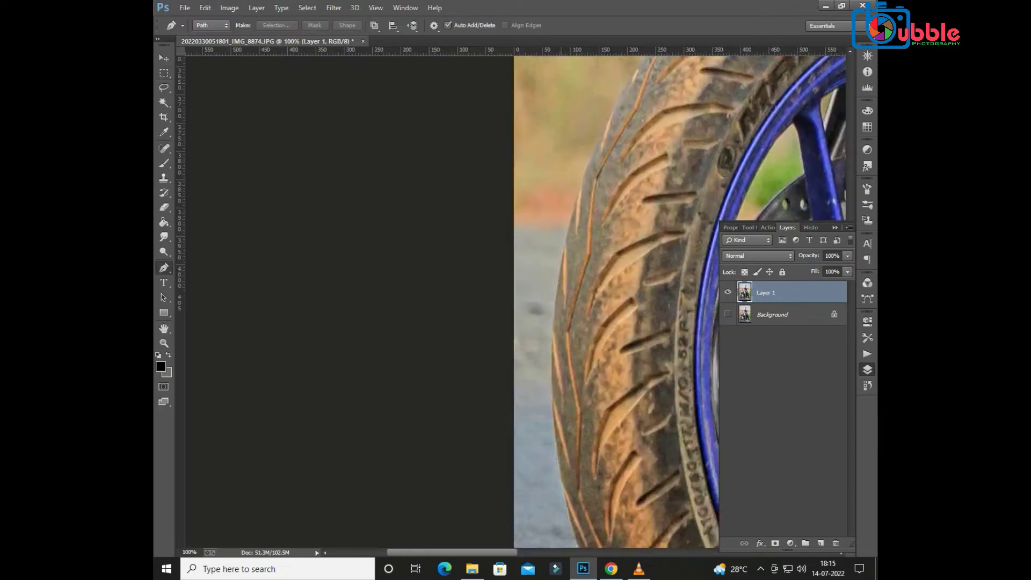
{"action": "key", "text": "ctrl+plus"}
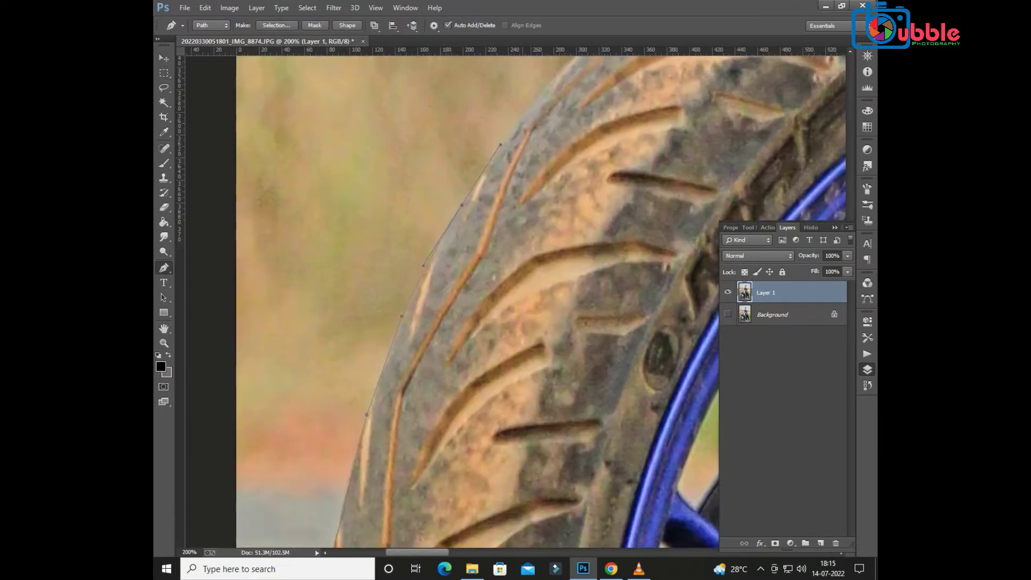
{"action": "left_click_drag", "start_coordinate": [537, 161], "coordinate": [256, 537]}
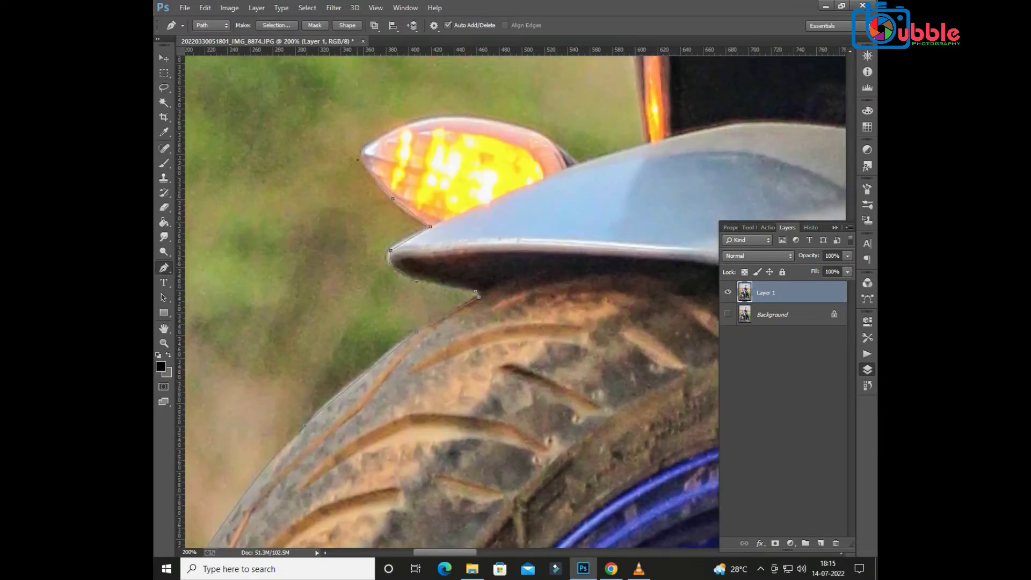
Trace pen anchors around the turn signal and along the fender edge
{"action": "left_click", "coordinate": [423, 120]}
{"action": "left_click", "coordinate": [473, 115]}
{"action": "left_click", "coordinate": [546, 137]}
{"action": "left_click", "coordinate": [578, 161]}
{"action": "left_click", "coordinate": [651, 145]}
{"action": "left_click_drag", "start_coordinate": [651, 145], "coordinate": [483, 385]}
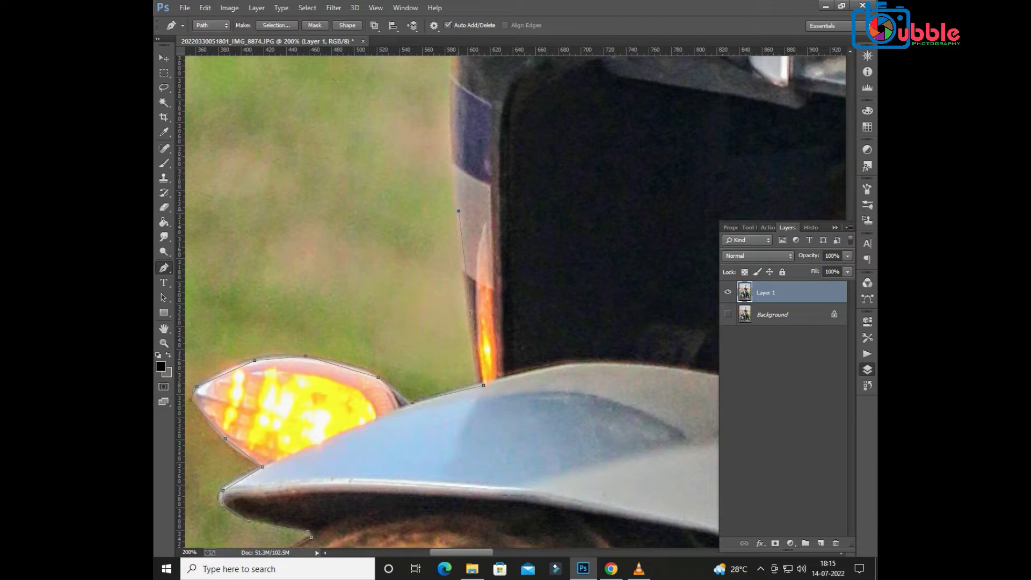
{"action": "left_click", "coordinate": [451, 156]}
{"action": "left_click", "coordinate": [451, 66]}
{"action": "left_click_drag", "start_coordinate": [451, 66], "coordinate": [410, 261]}
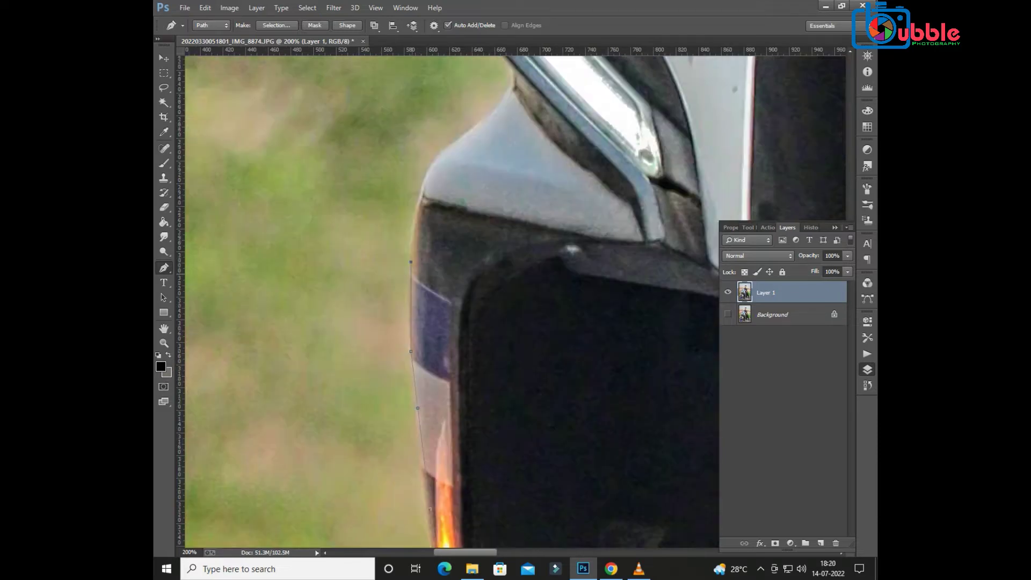
Continue the path around the headlight housing and mirror, then up the fender
{"action": "left_click_drag", "start_coordinate": [425, 181], "coordinate": [355, 275]}
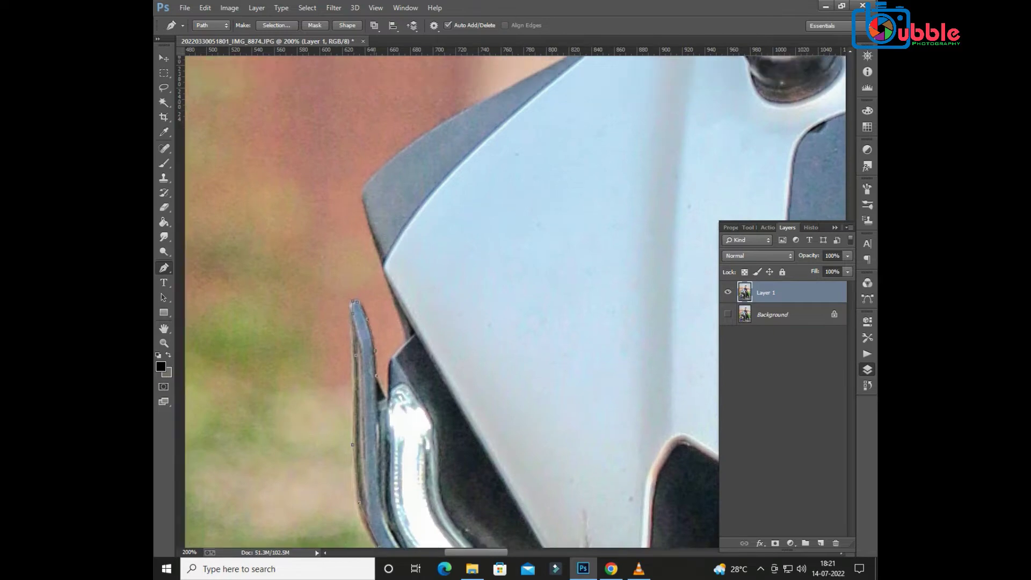
{"action": "left_click_drag", "start_coordinate": [483, 215], "coordinate": [327, 437]}
{"action": "left_click_drag", "start_coordinate": [484, 134], "coordinate": [402, 510]}
{"action": "left_click_drag", "start_coordinate": [483, 188], "coordinate": [414, 359]}
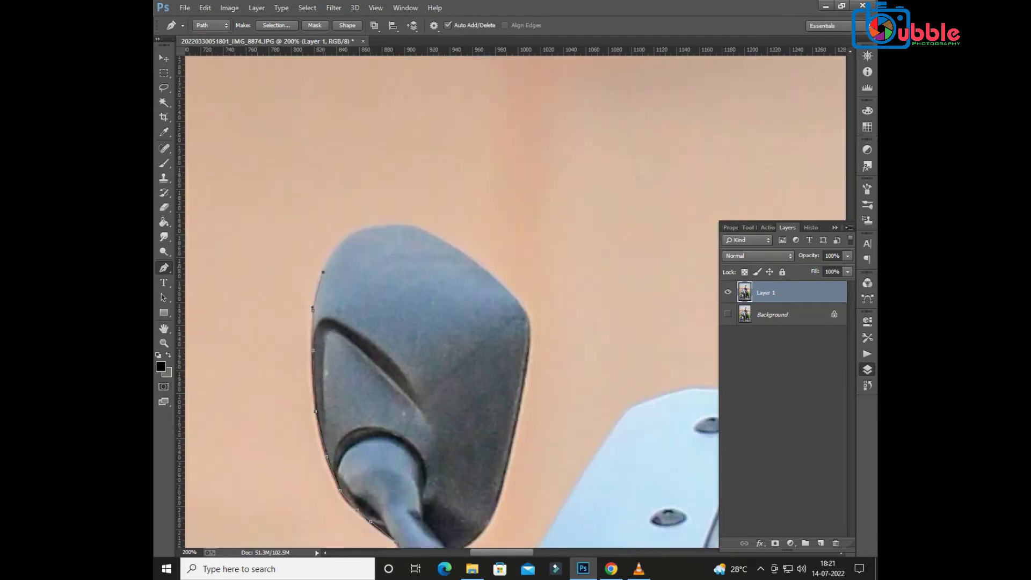
{"action": "left_click", "coordinate": [478, 265]}
{"action": "left_click_drag", "start_coordinate": [483, 376], "coordinate": [451, 161]}
{"action": "left_click", "coordinate": [453, 314]}
{"action": "left_click", "coordinate": [419, 338]}
{"action": "left_click", "coordinate": [506, 334]}
{"action": "left_click", "coordinate": [553, 255]}
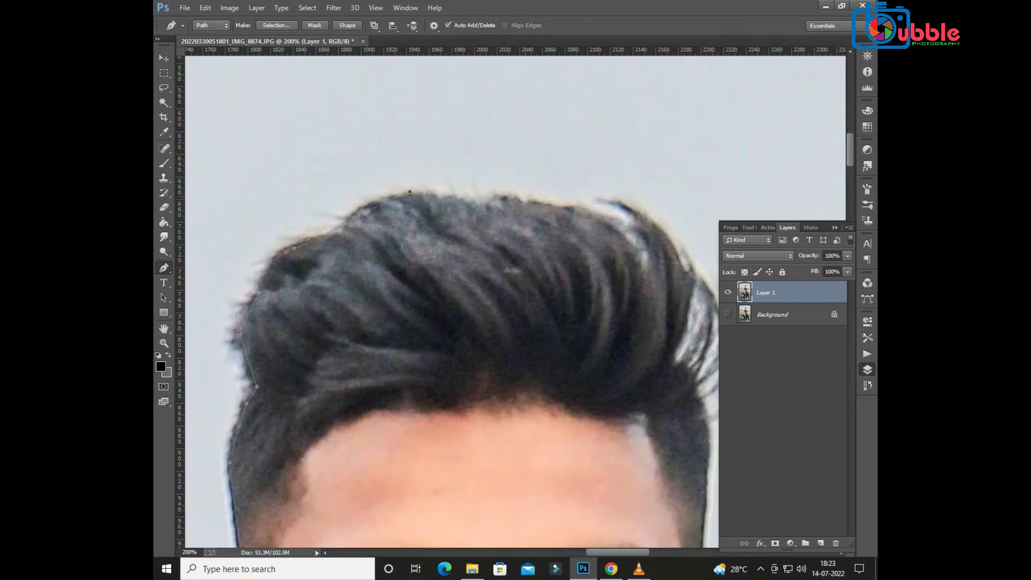
Trace the path over the hair, down the jaw and neck, and along the shoulder
{"action": "left_click", "coordinate": [525, 197]}
{"action": "left_click", "coordinate": [627, 204]}
{"action": "left_click", "coordinate": [675, 248]}
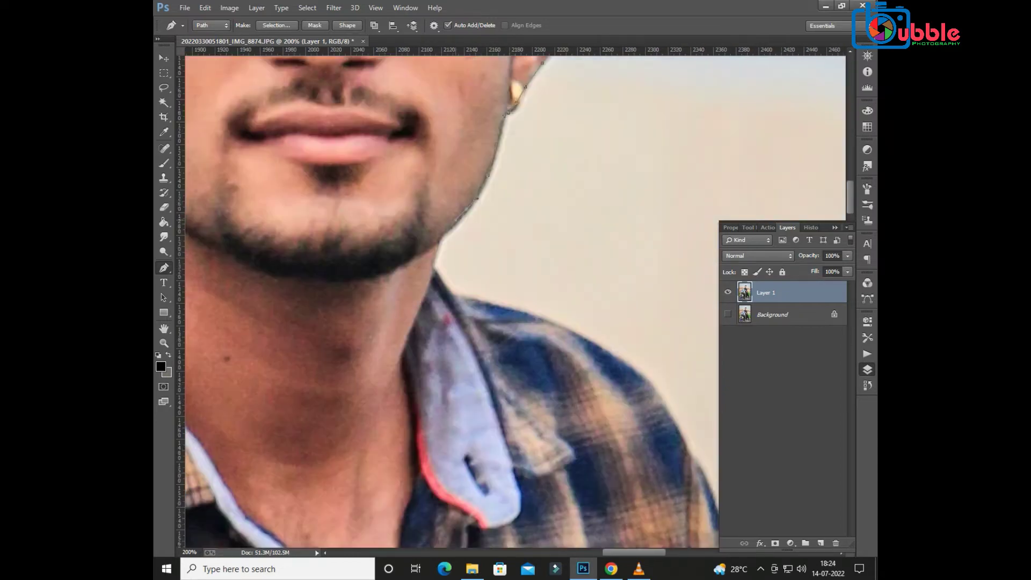
{"action": "left_click", "coordinate": [434, 238]}
{"action": "left_click", "coordinate": [431, 263]}
{"action": "left_click", "coordinate": [445, 285]}
{"action": "left_click", "coordinate": [451, 291]}
{"action": "left_click", "coordinate": [499, 306]}
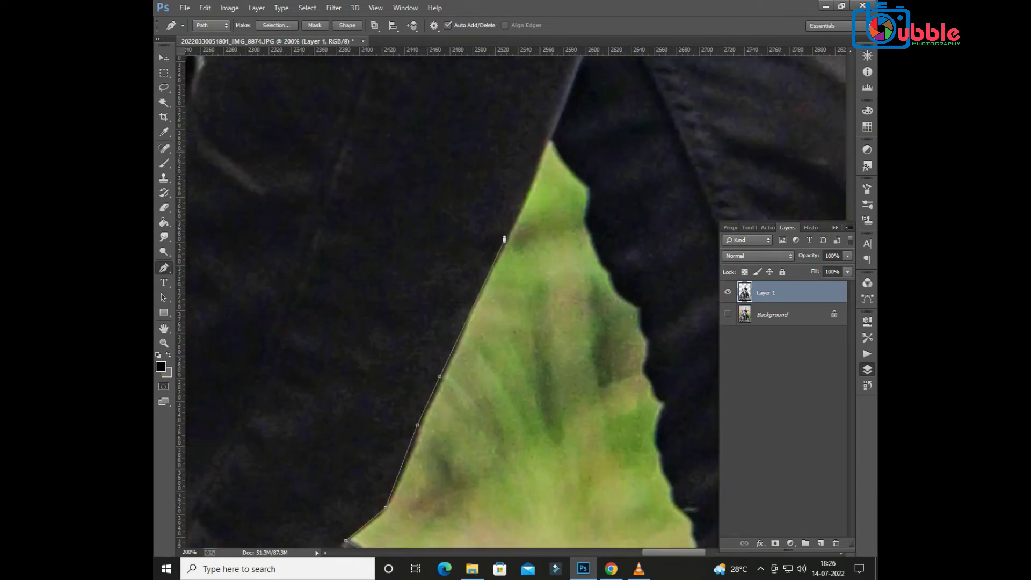
Trace the path around the jeans at the knee and down toward the feet
{"action": "left_click", "coordinate": [539, 150]}
{"action": "left_click", "coordinate": [546, 137]}
{"action": "left_click", "coordinate": [553, 137]}
{"action": "left_click", "coordinate": [572, 167]}
{"action": "left_click", "coordinate": [592, 185]}
{"action": "left_click", "coordinate": [592, 221]}
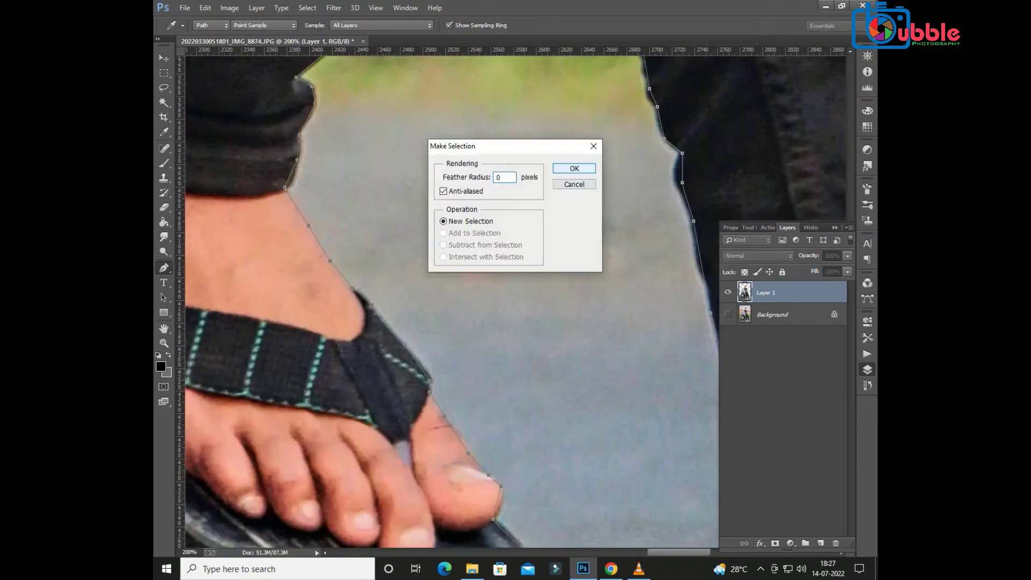
Delete the background around the rider and scale the street photo to 141% behind him
{"action": "key", "text": "Delete"}
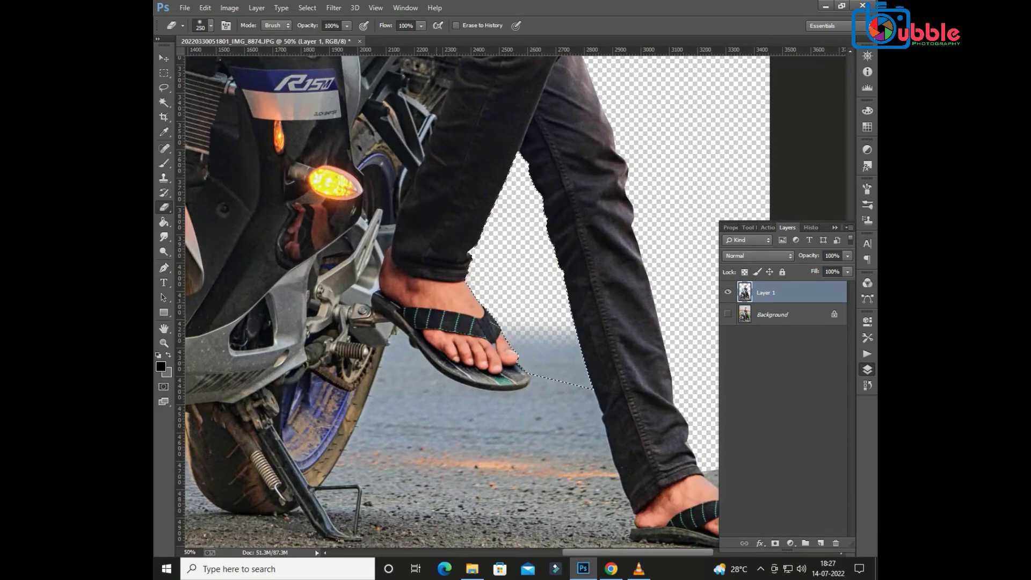
{"action": "key", "text": "ctrl+0"}
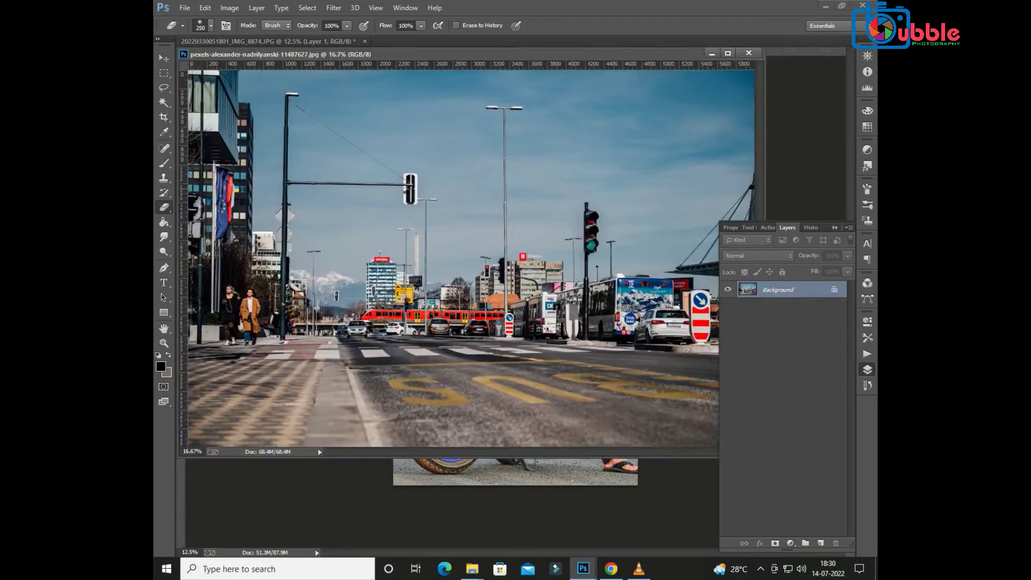
{"action": "key", "text": "ctrl+t"}
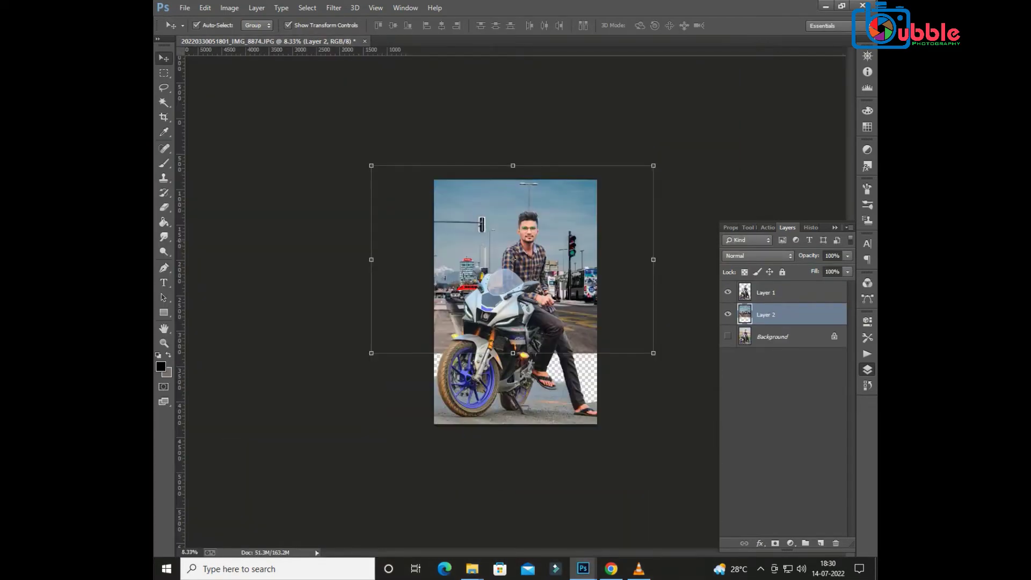
{"action": "left_click_drag", "start_coordinate": [651, 427], "coordinate": [719, 496]}
{"action": "key", "text": "Return"}
{"action": "key", "text": "ctrl+minus"}
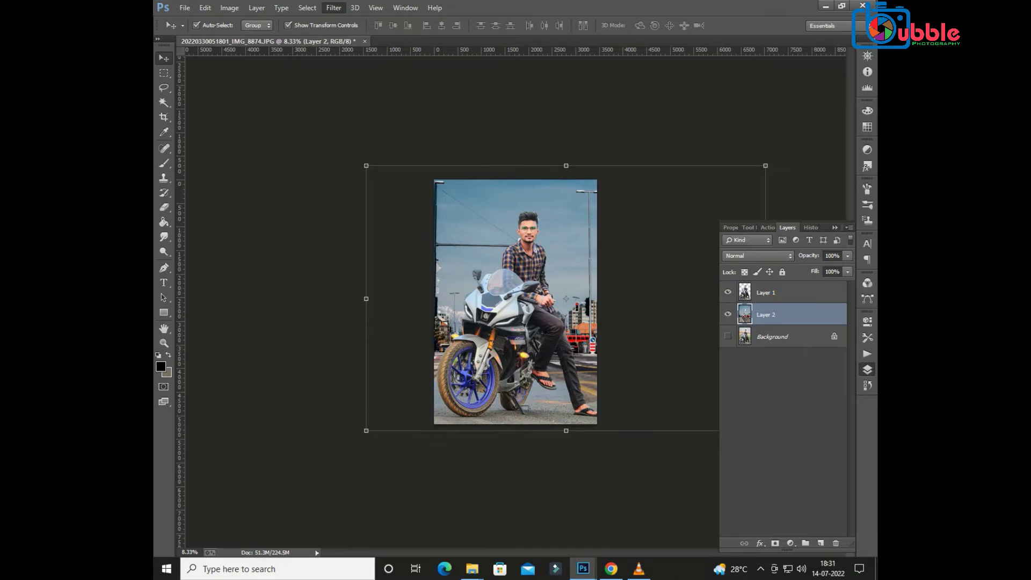
{"action": "key", "text": "ctrl+shift+a"}
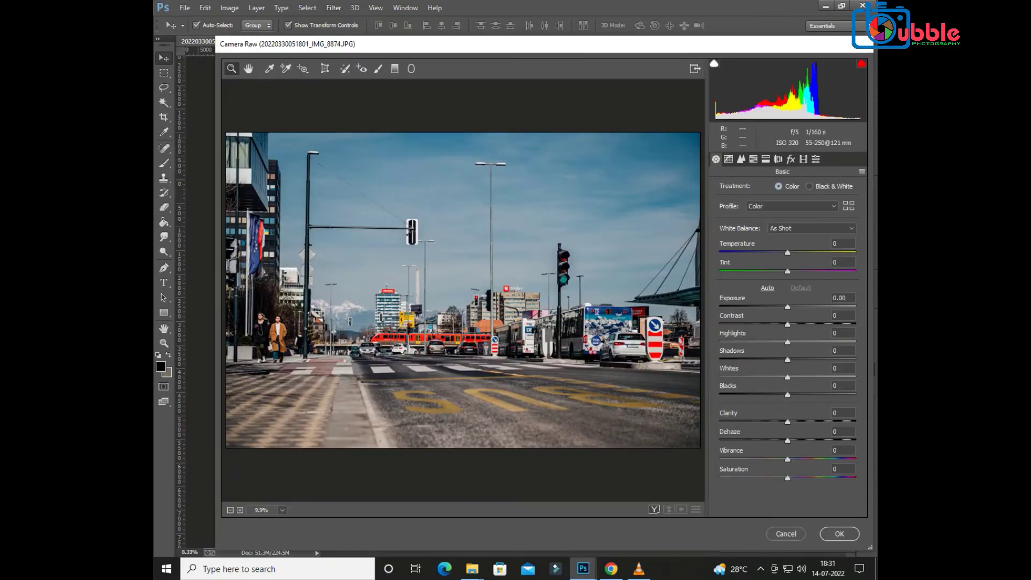
Brighten the street photo to Exposure +1.20 and apply a 57 px tilt-shift blur
{"action": "type", "text": "1.2"}
{"action": "key", "text": "Return"}
{"action": "key", "text": "Return"}
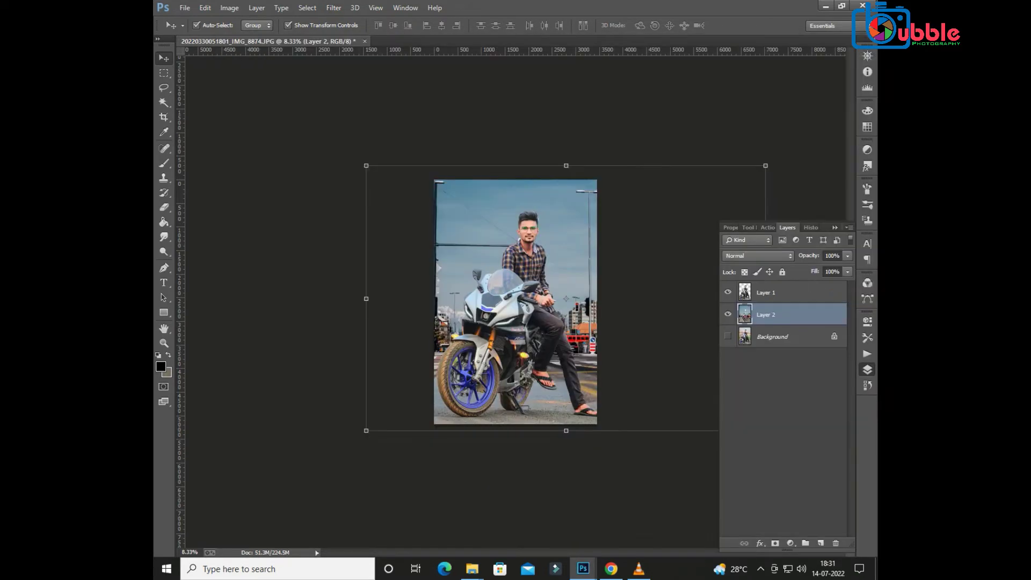
{"action": "left_click", "coordinate": [333, 8]}
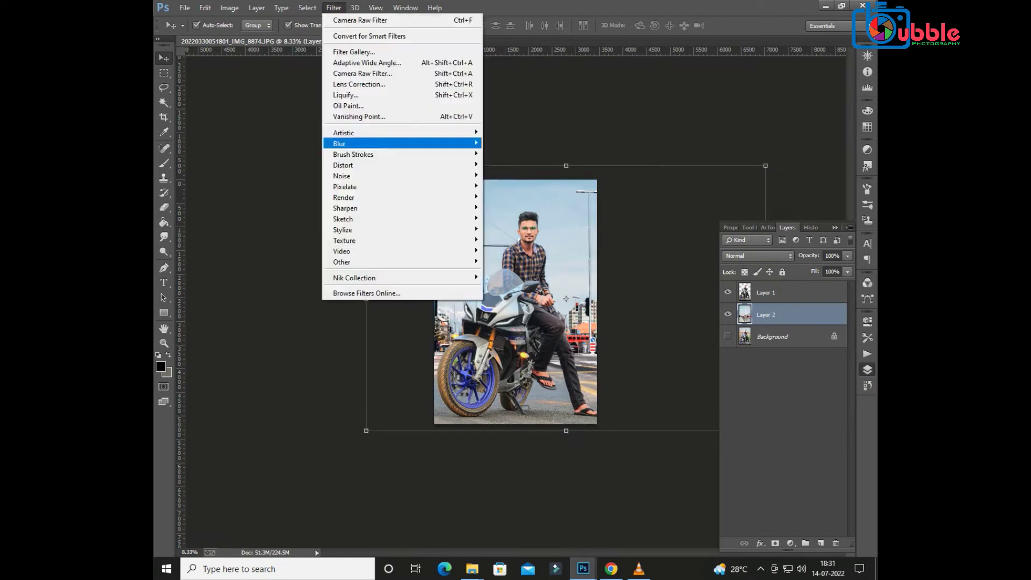
{"action": "left_click", "coordinate": [510, 138]}
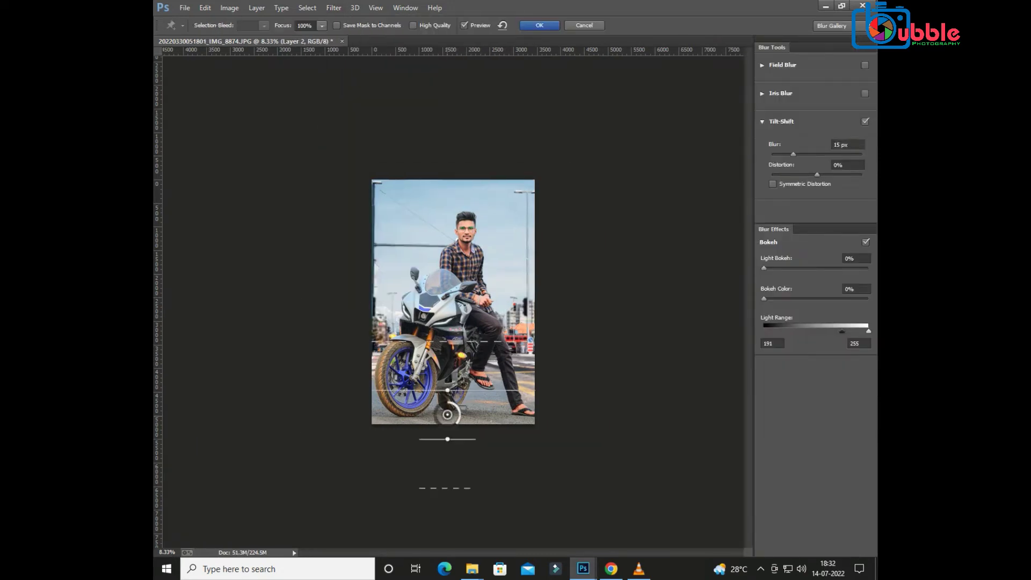
{"action": "left_click_drag", "start_coordinate": [808, 154], "coordinate": [811, 154]}
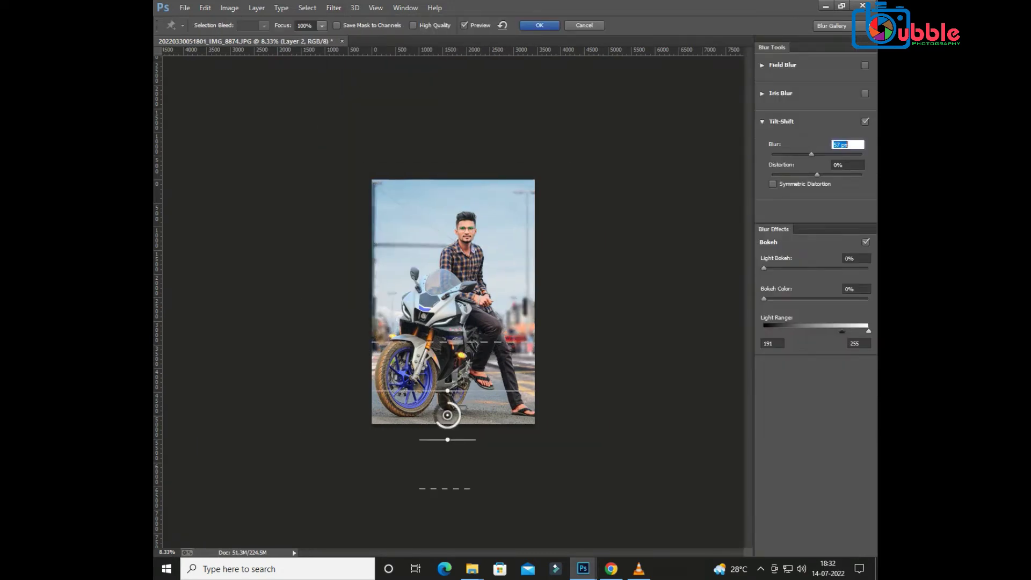
{"action": "key", "text": "Return"}
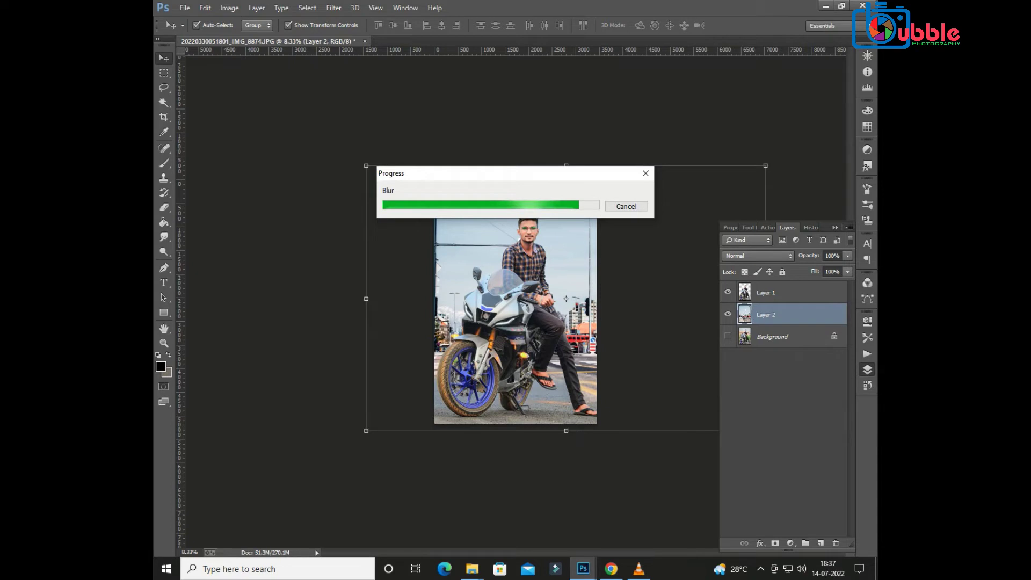
Zoom in on the composite and make the blurred street layer active
{"action": "key", "text": "ctrl+plus"}
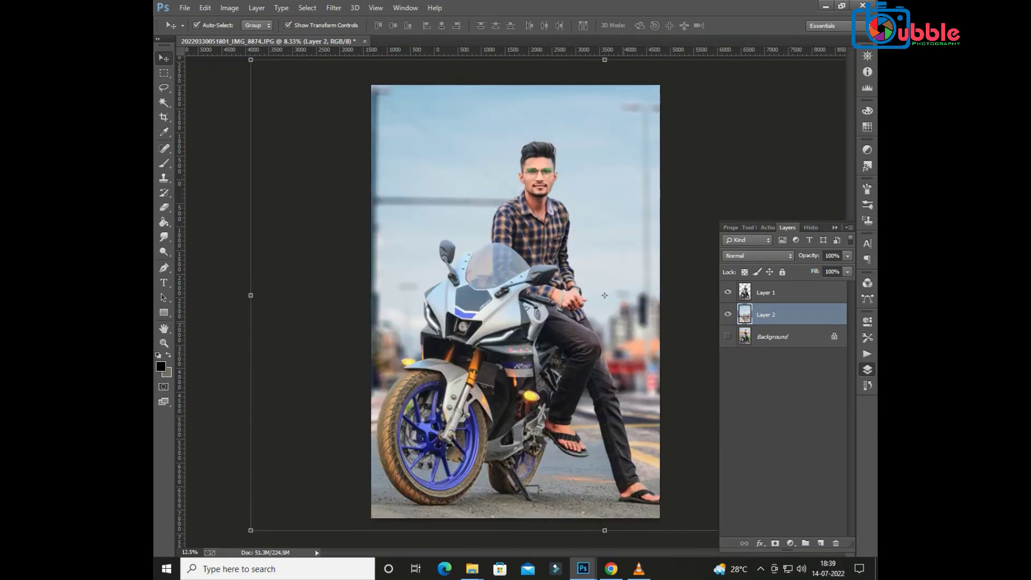
{"action": "left_click", "coordinate": [516, 325]}
{"action": "key", "text": "alt+bracketleft"}
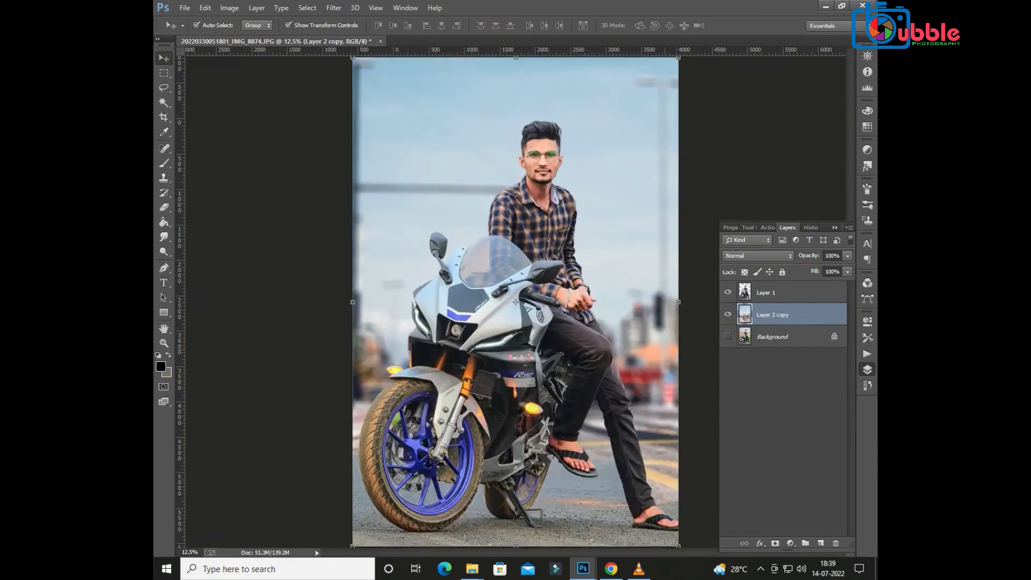
Path-select the leftover background inside the front wheel spokes and delete it
{"action": "key", "text": "ctrl+plus"}
{"action": "scroll", "coordinate": [467, 371], "scroll_direction": "up", "scroll_amount": 3}
{"action": "key", "text": "alt+bracketright"}
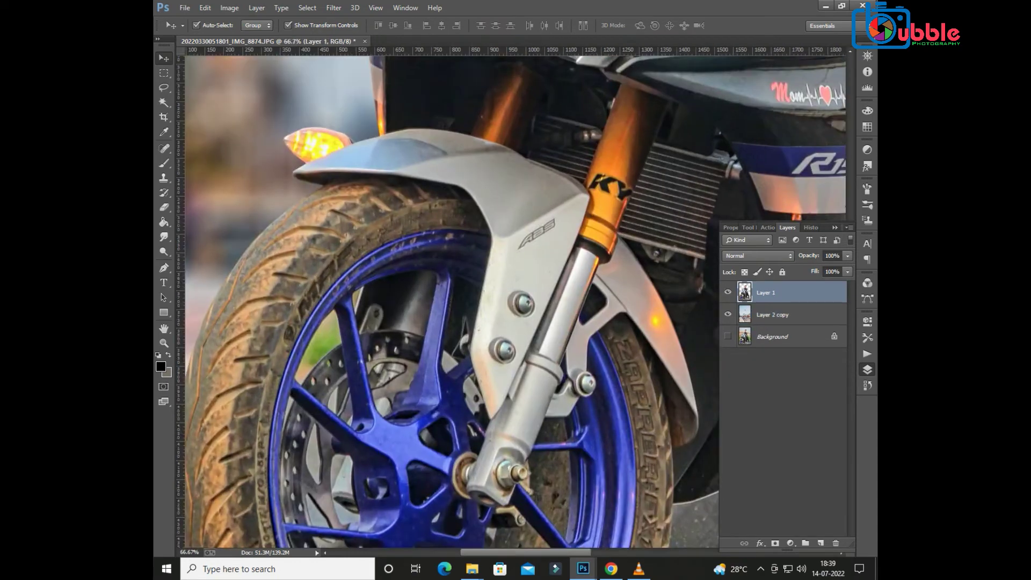
{"action": "scroll", "coordinate": [467, 370], "scroll_direction": "up", "scroll_amount": 3}
{"action": "key", "text": "p"}
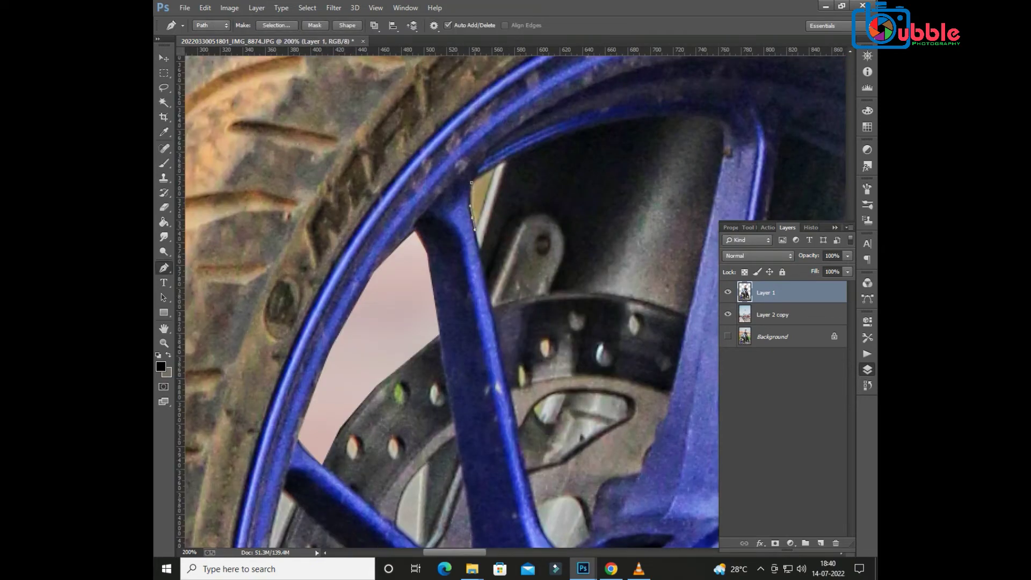
{"action": "left_click", "coordinate": [496, 162]}
{"action": "right_click", "coordinate": [484, 188]}
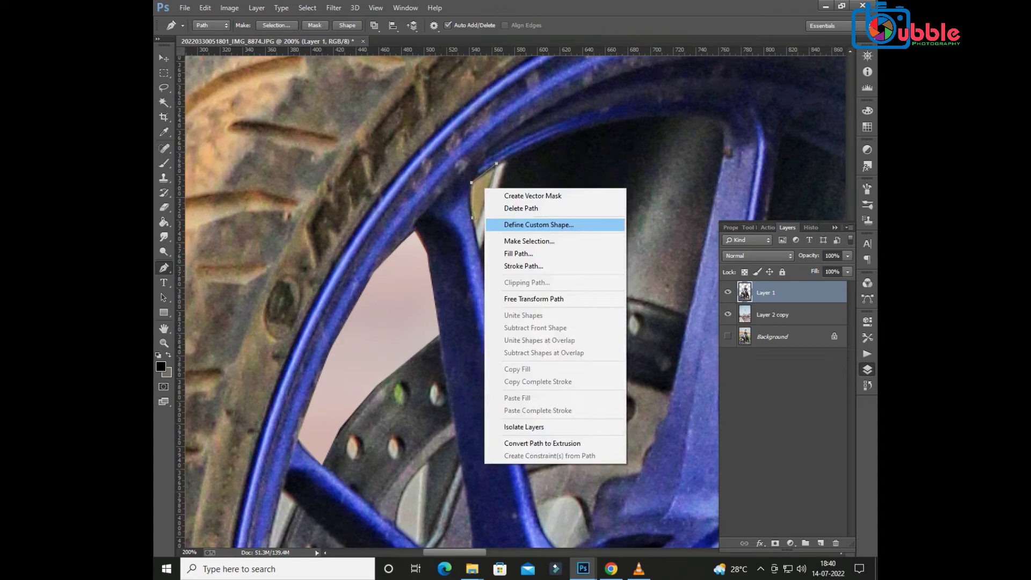
{"action": "key", "text": "Escape"}
{"action": "key", "text": "Delete"}
{"action": "key", "text": "ctrl+d"}
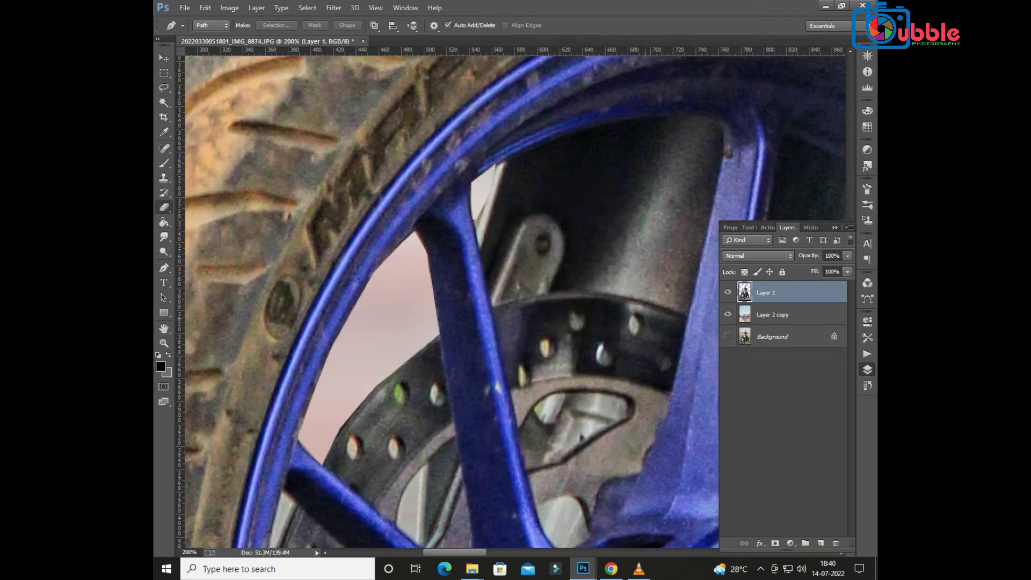
Erase the green dot on the brake disc with a smaller eraser
{"action": "key", "text": "bracketleft"}
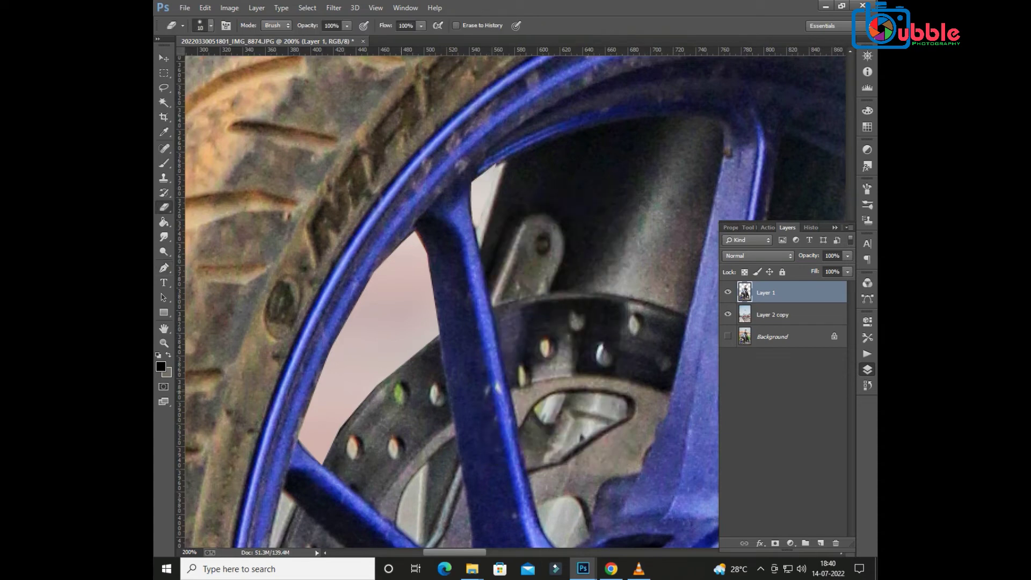
{"action": "key", "text": "bracketleft"}
{"action": "left_click", "coordinate": [399, 393]}
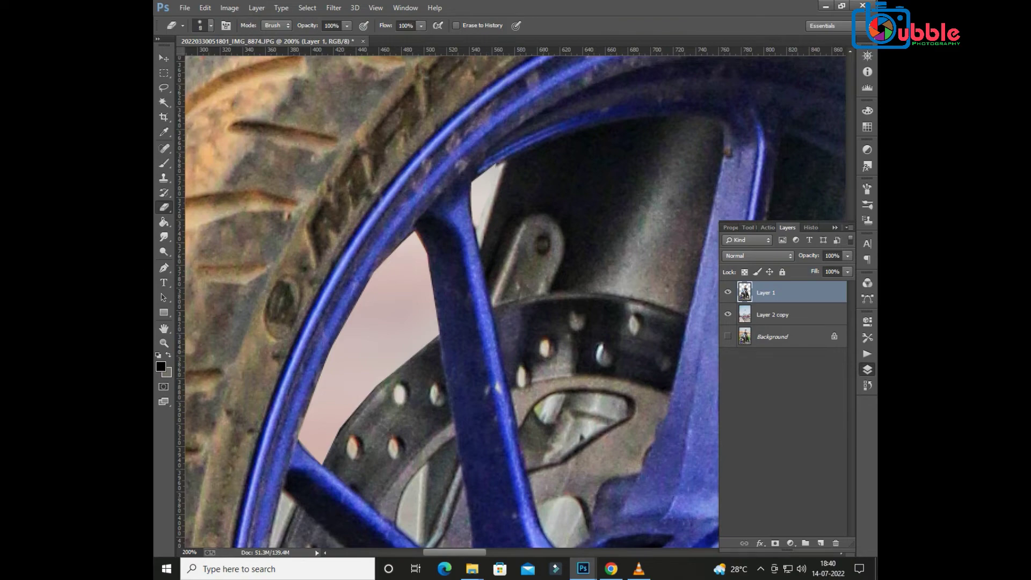
{"action": "key", "text": "ctrl+minus"}
{"action": "key", "text": "ctrl+minus"}
{"action": "key", "text": "ctrl+minus"}
{"action": "key", "text": "ctrl+minus"}
{"action": "key", "text": "ctrl+minus"}
{"action": "key", "text": "ctrl+minus"}
Start a pen path along the footrest bracket to the sandal edge
{"action": "key", "text": "p"}
{"action": "scroll", "coordinate": [454, 542], "scroll_direction": "up", "scroll_amount": 3}
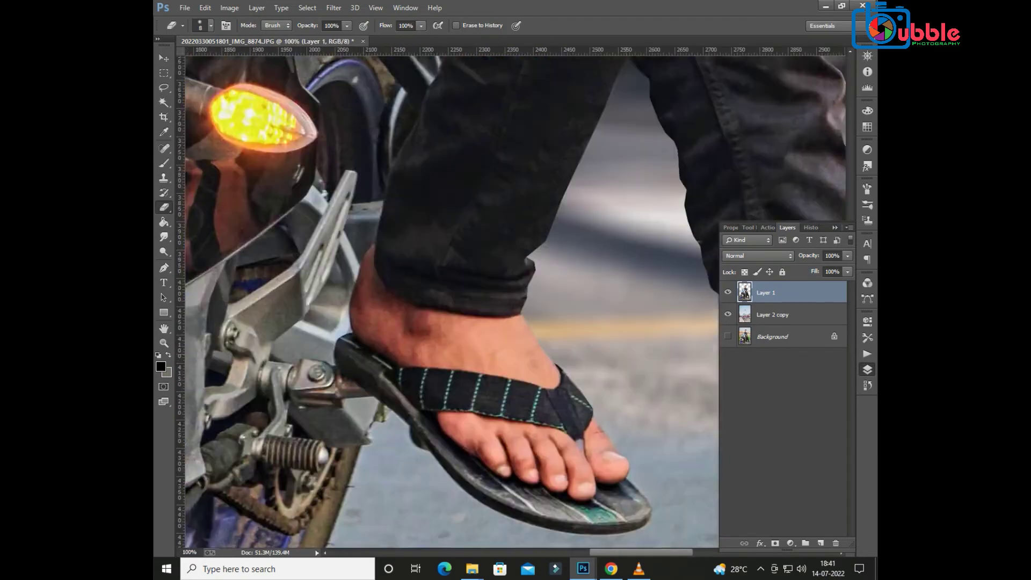
{"action": "scroll", "coordinate": [454, 542], "scroll_direction": "up", "scroll_amount": 1}
{"action": "scroll", "coordinate": [453, 542], "scroll_direction": "up", "scroll_amount": 1}
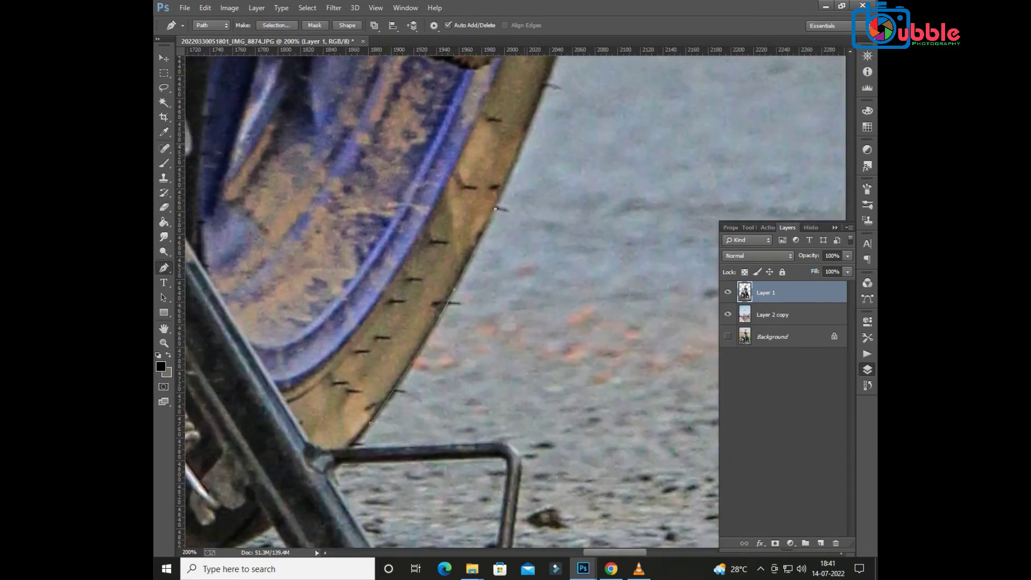
{"action": "scroll", "coordinate": [420, 425], "scroll_direction": "up", "scroll_amount": 3}
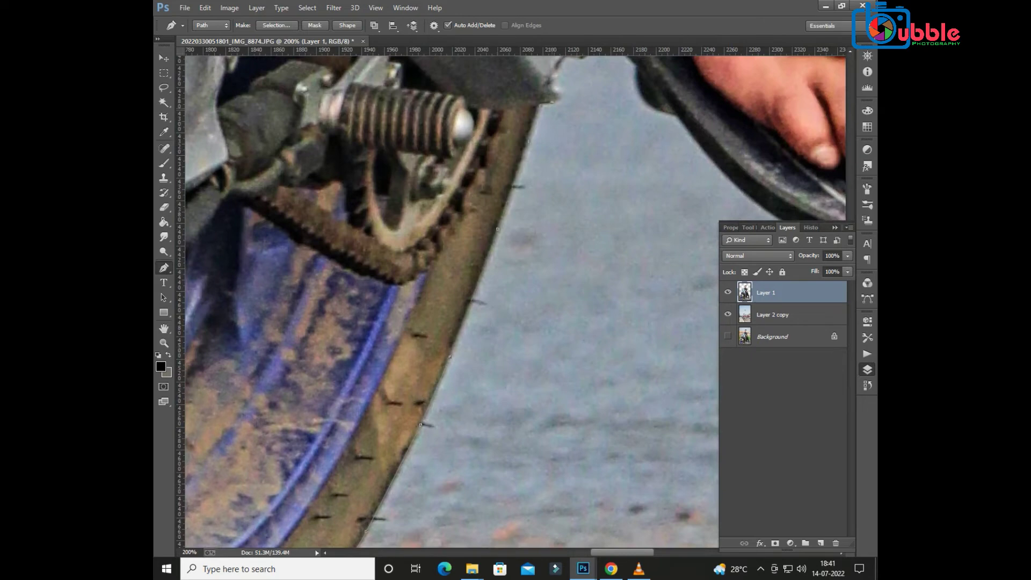
{"action": "scroll", "coordinate": [420, 425], "scroll_direction": "up", "scroll_amount": 3}
{"action": "left_click", "coordinate": [516, 233]}
{"action": "left_click", "coordinate": [527, 216]}
{"action": "left_click", "coordinate": [563, 248]}
{"action": "left_click", "coordinate": [568, 276]}
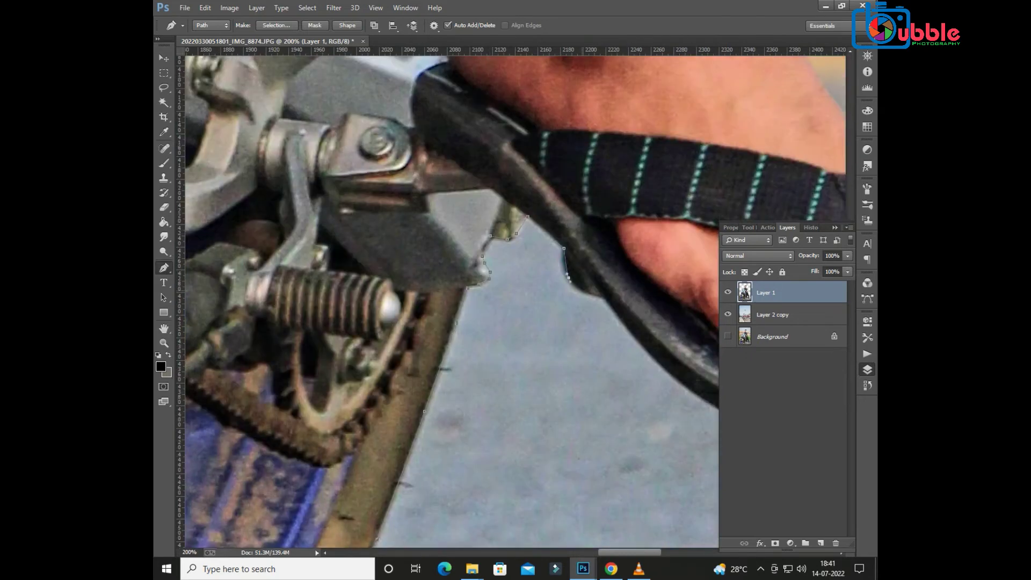
Extend the path down the leg to the kickstand and load it as a selection
{"action": "scroll", "coordinate": [451, 300], "scroll_direction": "down", "scroll_amount": 3}
{"action": "scroll", "coordinate": [451, 301], "scroll_direction": "right", "scroll_amount": 5}
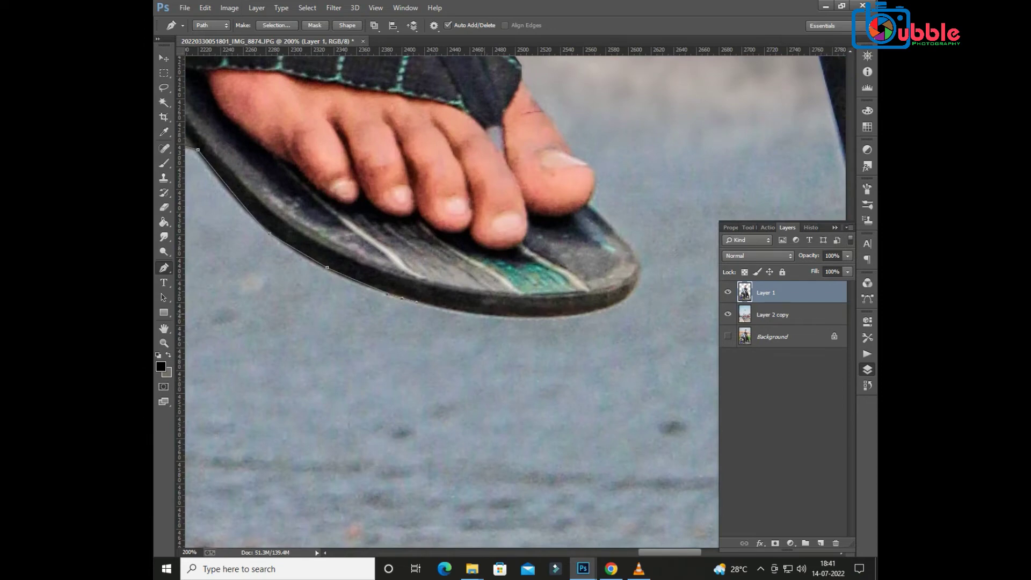
{"action": "scroll", "coordinate": [451, 300], "scroll_direction": "up", "scroll_amount": 3}
{"action": "scroll", "coordinate": [451, 300], "scroll_direction": "right", "scroll_amount": 4}
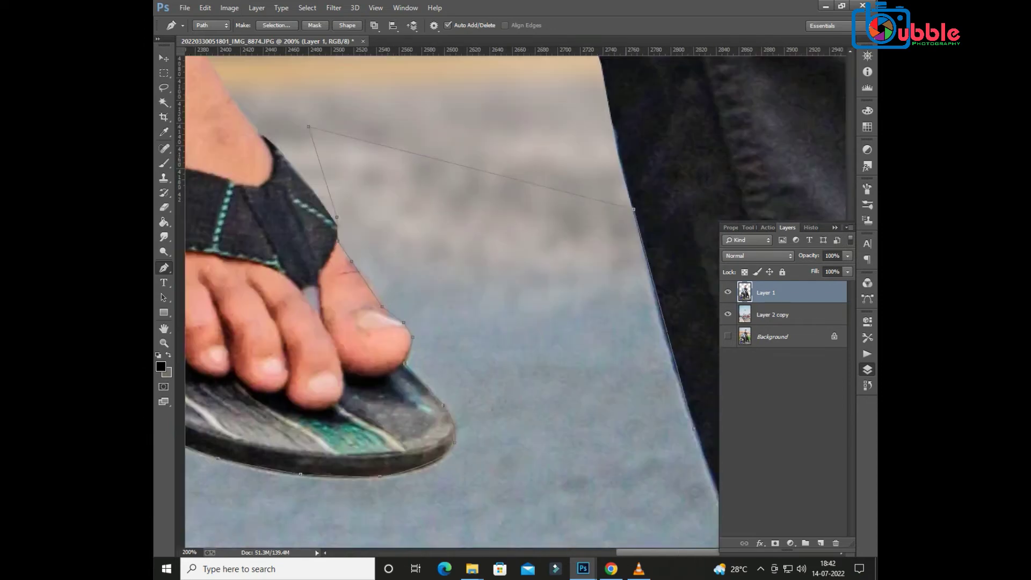
{"action": "scroll", "coordinate": [451, 301], "scroll_direction": "down", "scroll_amount": 5}
{"action": "scroll", "coordinate": [451, 301], "scroll_direction": "right", "scroll_amount": 4}
{"action": "left_click", "coordinate": [557, 334]}
{"action": "left_click", "coordinate": [582, 391]}
{"action": "left_click", "coordinate": [597, 443]}
{"action": "scroll", "coordinate": [451, 301], "scroll_direction": "down", "scroll_amount": 5}
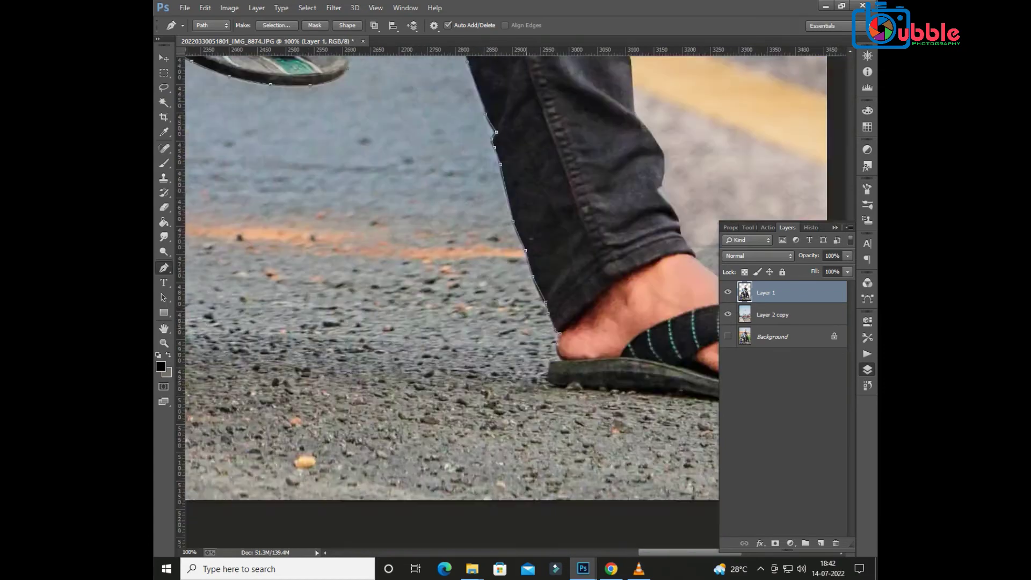
{"action": "scroll", "coordinate": [451, 300], "scroll_direction": "left", "scroll_amount": 8}
{"action": "left_click", "coordinate": [365, 220]}
{"action": "key", "text": "ctrl+minus"}
{"action": "key", "text": "ctrl+minus"}
{"action": "key", "text": "ctrl+minus"}
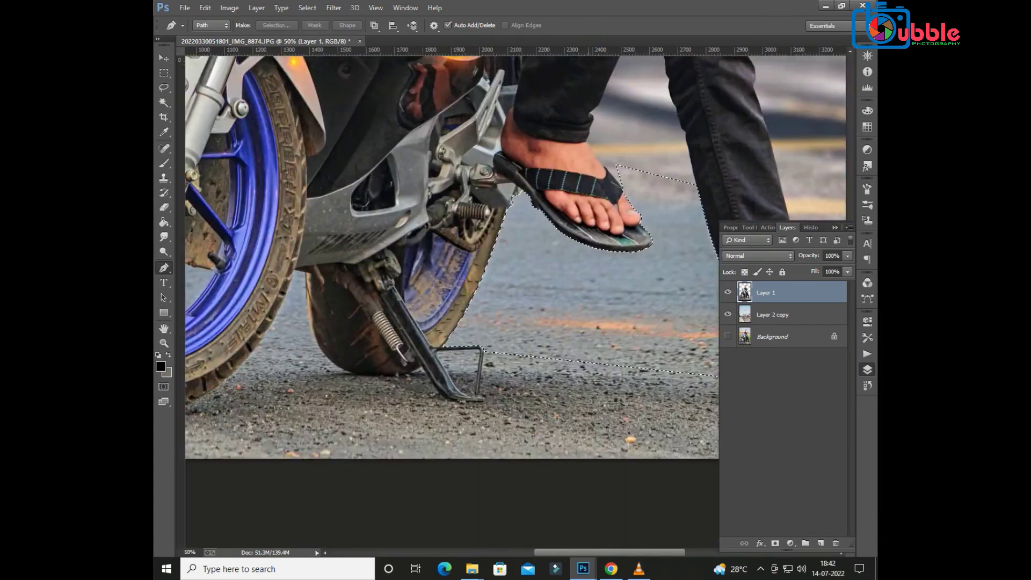
{"action": "key", "text": "ctrl+Return"}
Erase the road showing between foot and leg with the Eraser at 18% opacity
{"action": "key", "text": "e"}
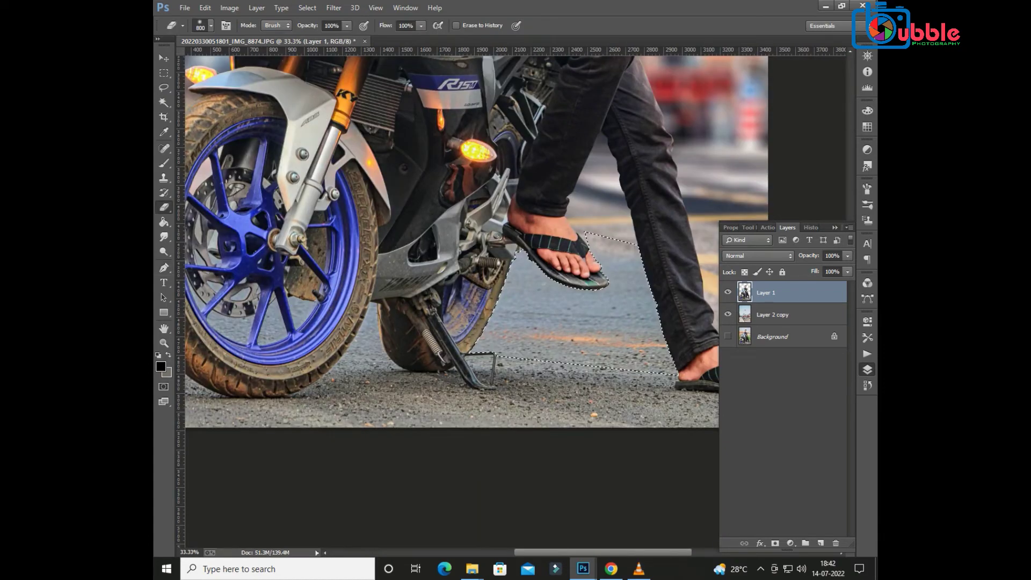
{"action": "key", "text": "1"}
{"action": "key", "text": "8"}
{"action": "left_click", "coordinate": [580, 309]}
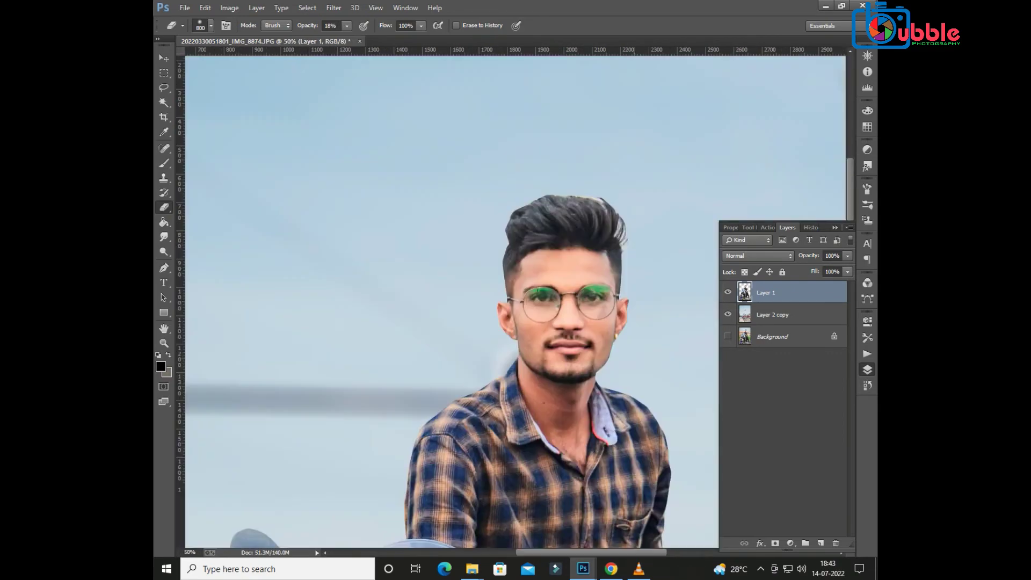
{"action": "key", "text": "o"}
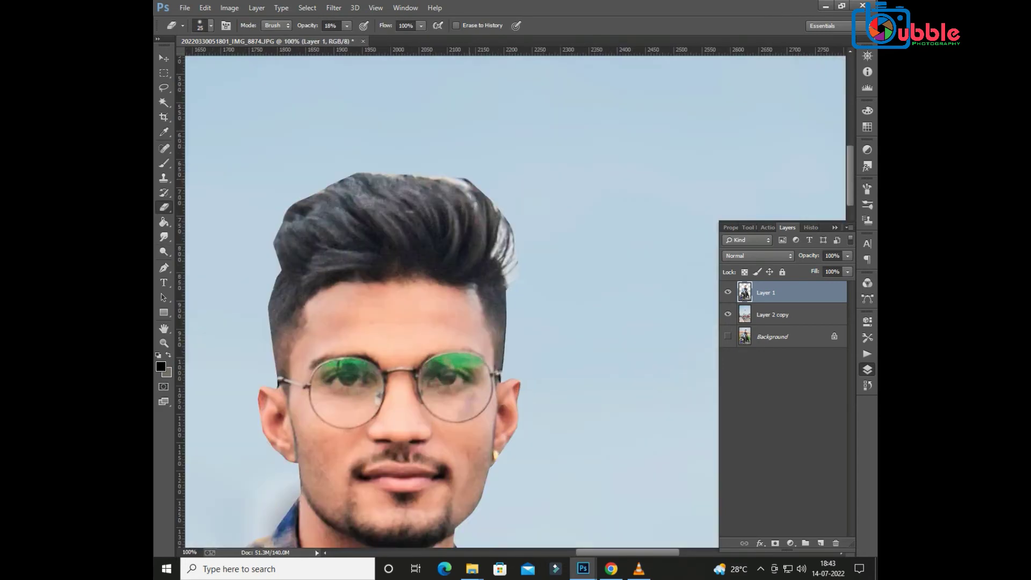
Erase the pale fringe along the top and right side of the hair at 98% opacity
{"action": "key", "text": "bracketleft"}
{"action": "left_click_drag", "start_coordinate": [424, 185], "coordinate": [470, 180]}
{"action": "key", "text": "9"}
{"action": "key", "text": "8"}
{"action": "left_click_drag", "start_coordinate": [416, 177], "coordinate": [475, 188]}
{"action": "key", "text": "bracketright"}
{"action": "left_click_drag", "start_coordinate": [508, 223], "coordinate": [509, 271]}
{"action": "key", "text": "ctrl+minus"}
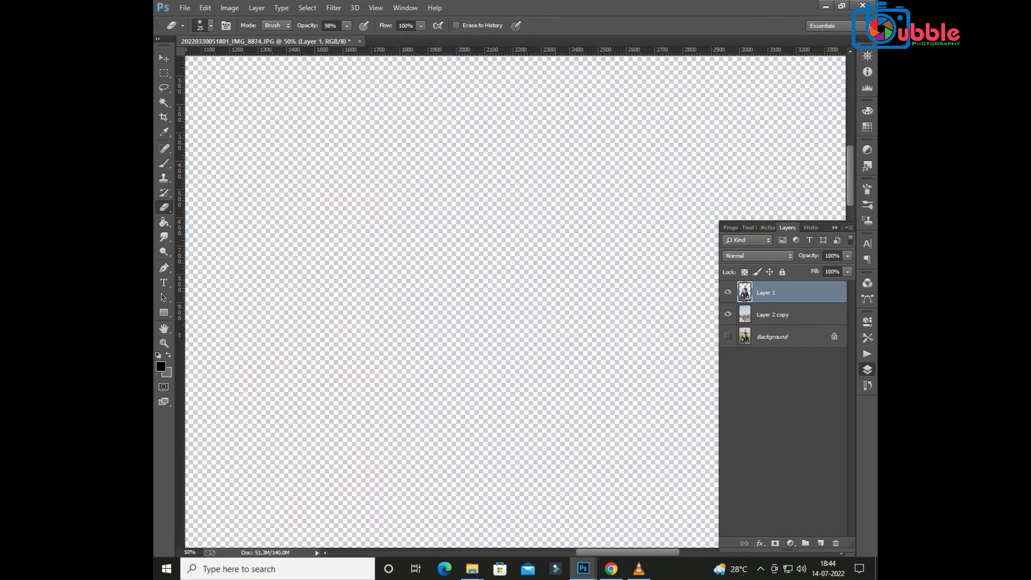
{"action": "key", "text": "ctrl+plus"}
{"action": "key", "text": "o"}
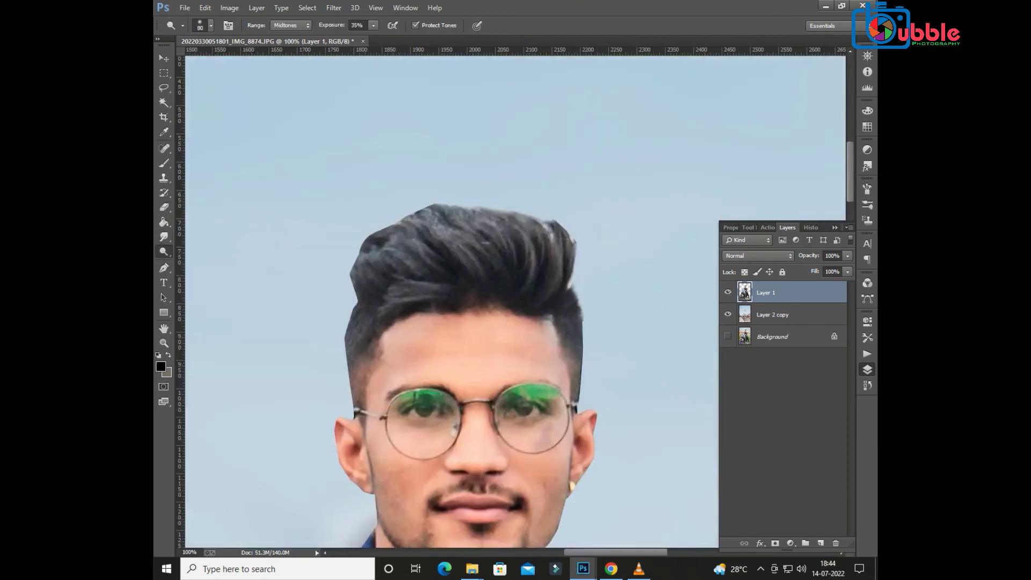
Darken the right edge of the rider's hair with the Burn tool
{"action": "right_click", "coordinate": [164, 251]}
{"action": "left_click", "coordinate": [210, 261]}
{"action": "left_click_drag", "start_coordinate": [556, 239], "coordinate": [408, 215]}
{"action": "key", "text": "ctrl+minus"}
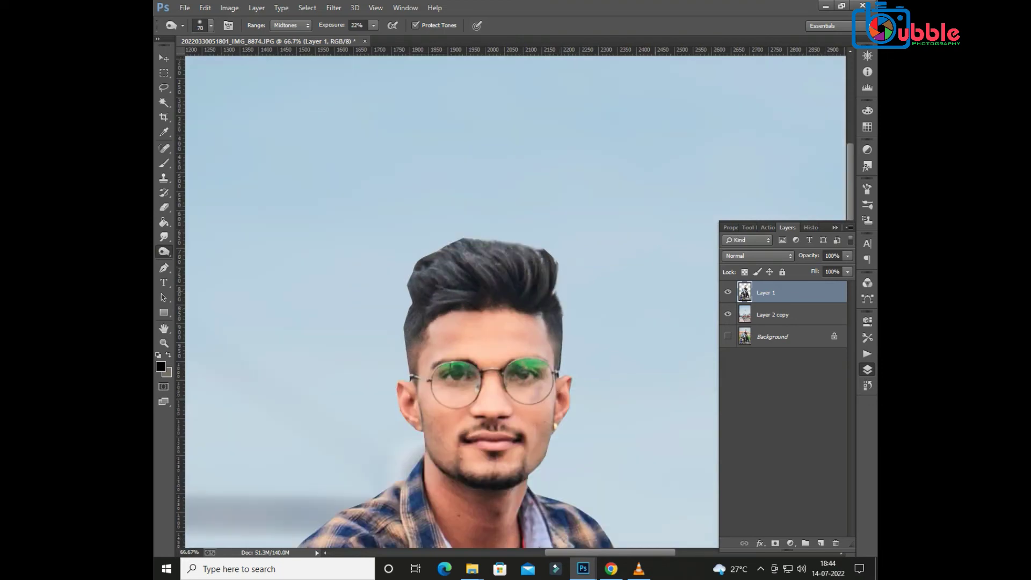
{"action": "key", "text": "ctrl+plus"}
{"action": "key", "text": "ctrl+plus"}
Smudge fine hair wisps out along the upper right and top of the hair at 70% strength
{"action": "key", "text": "r"}
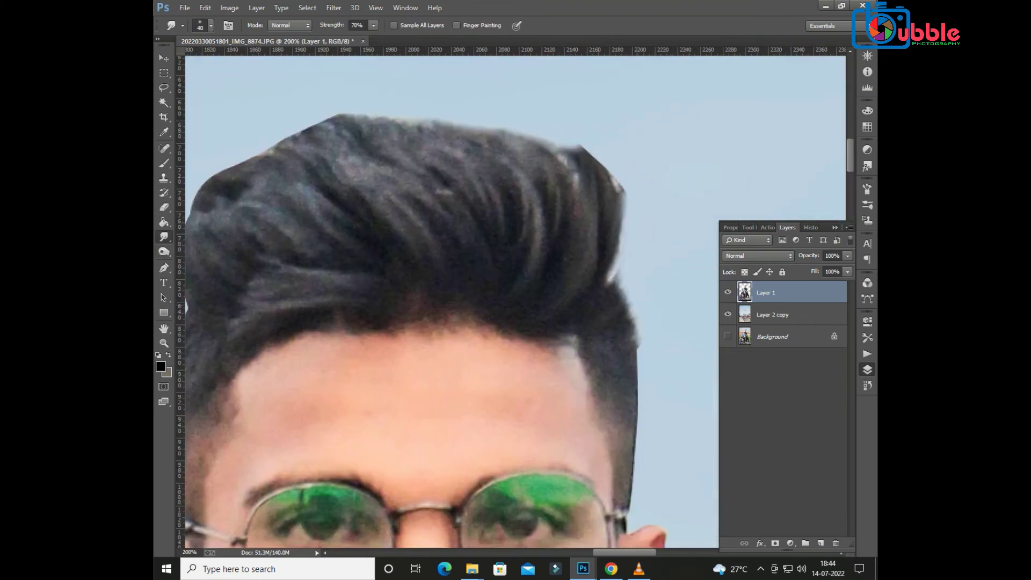
{"action": "left_click_drag", "start_coordinate": [617, 290], "coordinate": [622, 139]}
{"action": "left_click_drag", "start_coordinate": [585, 172], "coordinate": [532, 116]}
{"action": "left_click_drag", "start_coordinate": [537, 263], "coordinate": [467, 121]}
{"action": "scroll", "coordinate": [447, 300], "scroll_direction": "left", "scroll_amount": 2}
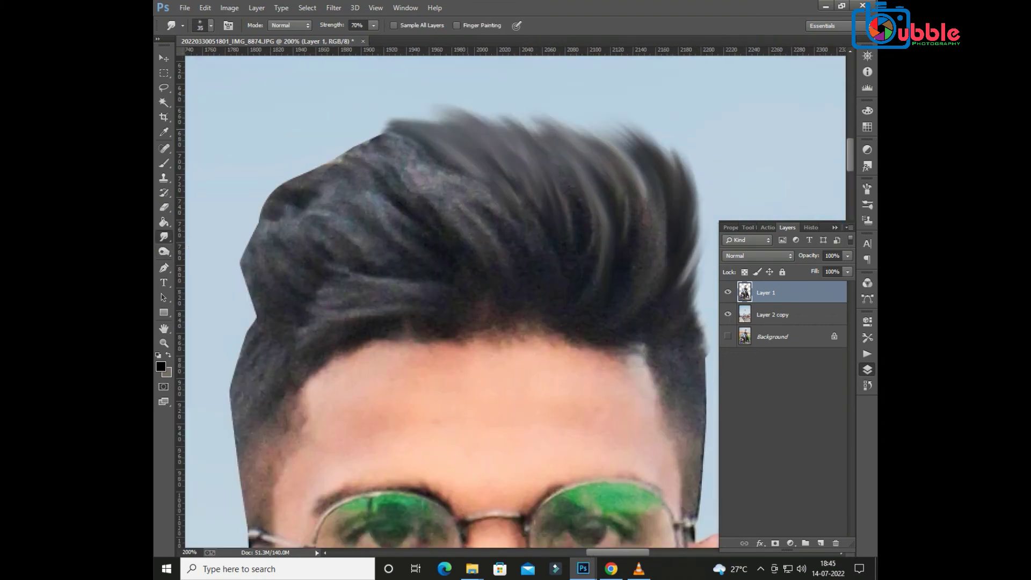
{"action": "scroll", "coordinate": [446, 300], "scroll_direction": "left", "scroll_amount": 2}
Smudge more strands along the left side and top hairline, then shrink the brush and fit the photo in view
{"action": "left_click_drag", "start_coordinate": [343, 317], "coordinate": [300, 188]}
{"action": "left_click_drag", "start_coordinate": [419, 231], "coordinate": [322, 150]}
{"action": "left_click_drag", "start_coordinate": [505, 222], "coordinate": [449, 166]}
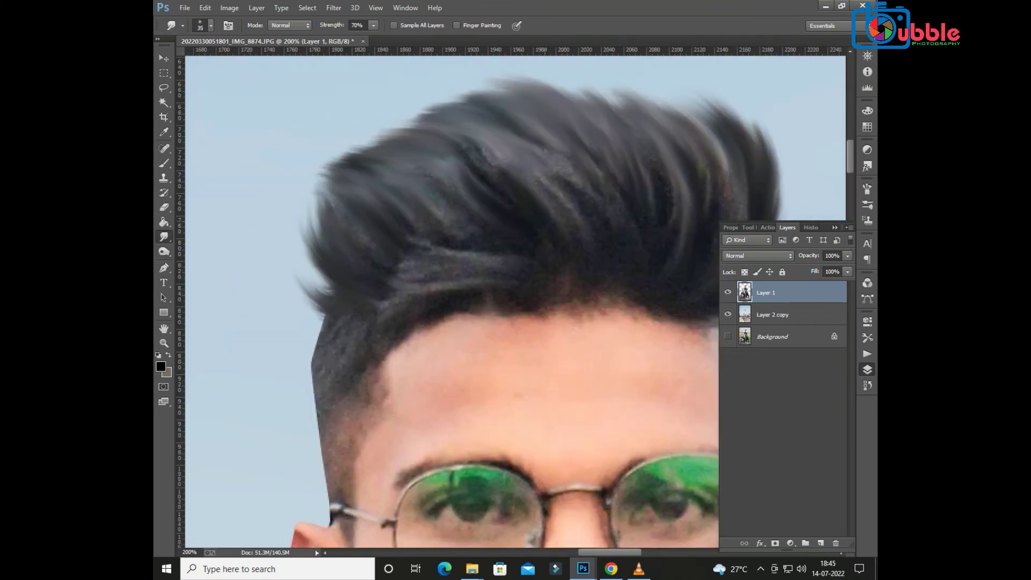
{"action": "left_click_drag", "start_coordinate": [596, 196], "coordinate": [470, 142]}
{"action": "scroll", "coordinate": [430, 301], "scroll_direction": "down", "scroll_amount": 1}
{"action": "key", "text": "bracketleft"}
{"action": "scroll", "coordinate": [697, 301], "scroll_direction": "up", "scroll_amount": 1}
{"action": "key", "text": "bracketleft"}
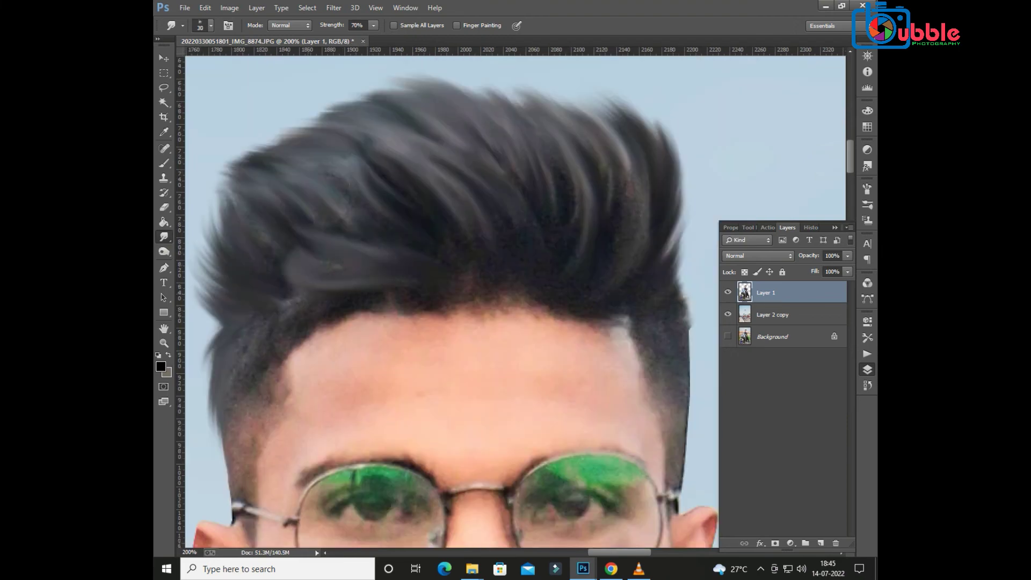
{"action": "key", "text": "ctrl+0"}
{"action": "key", "text": "ctrl+minus"}
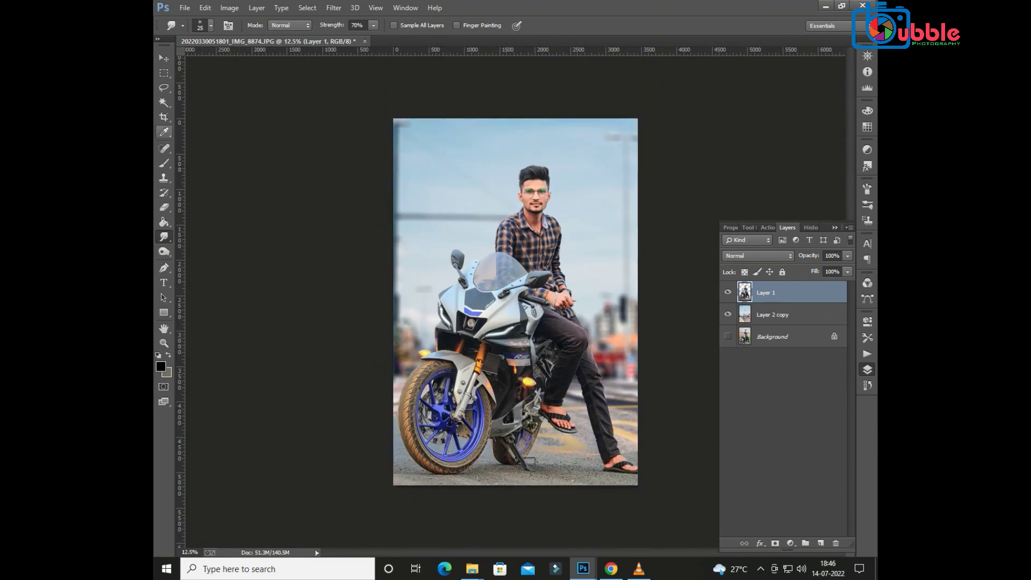
Browse the Filter menu and dismiss it without applying a filter
{"action": "left_click", "coordinate": [333, 7]}
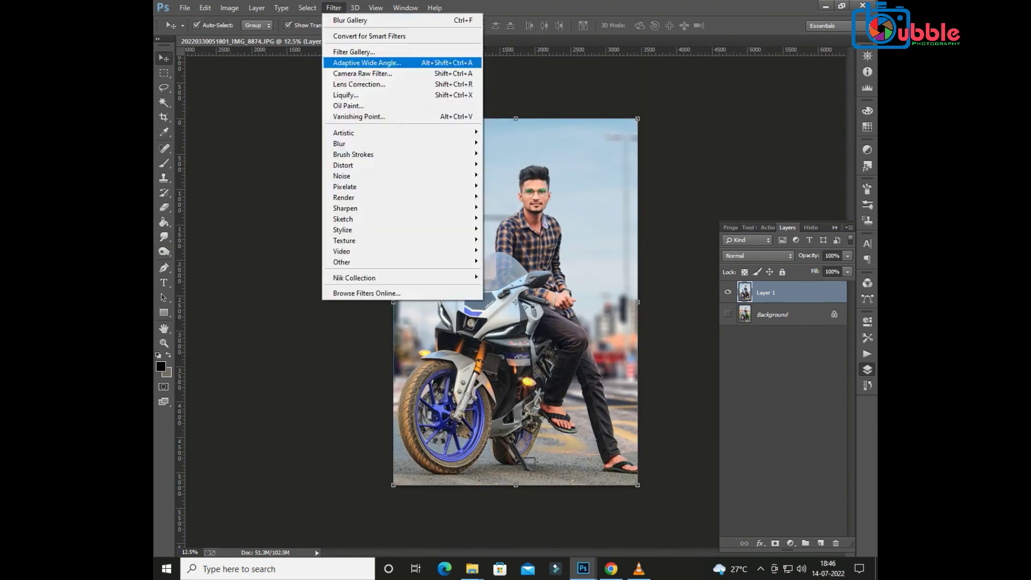
{"action": "left_click", "coordinate": [367, 63]}
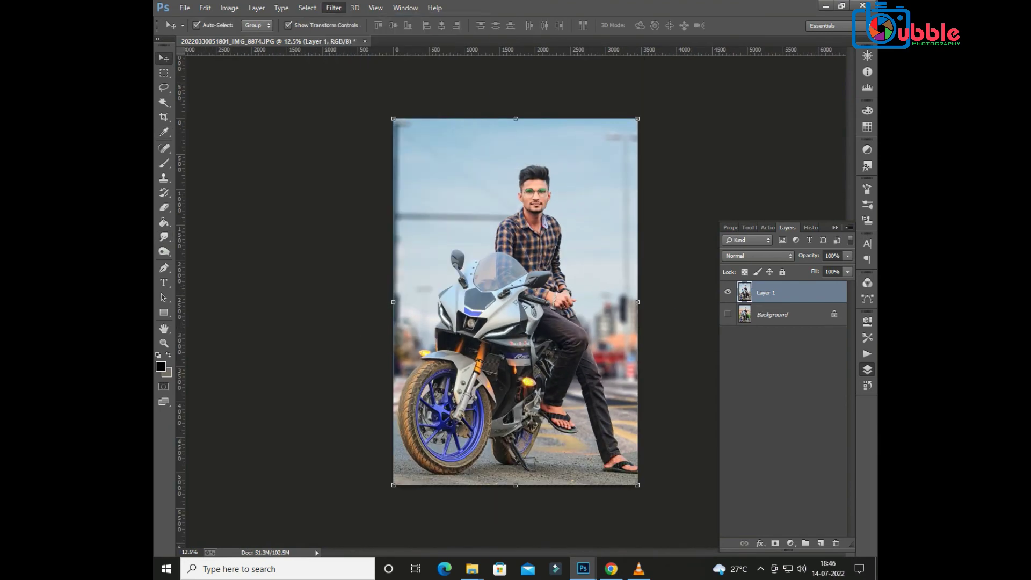